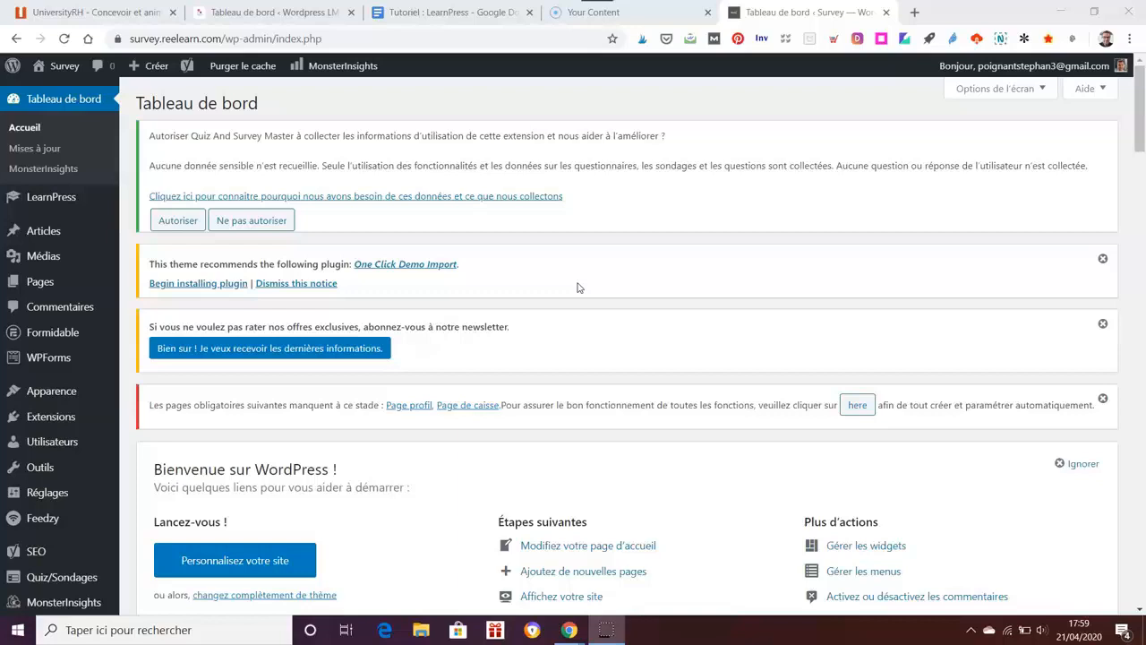
Open the LearnPress course list and look over the existing course "Cours modèle".
click(571, 274)
click(48, 205)
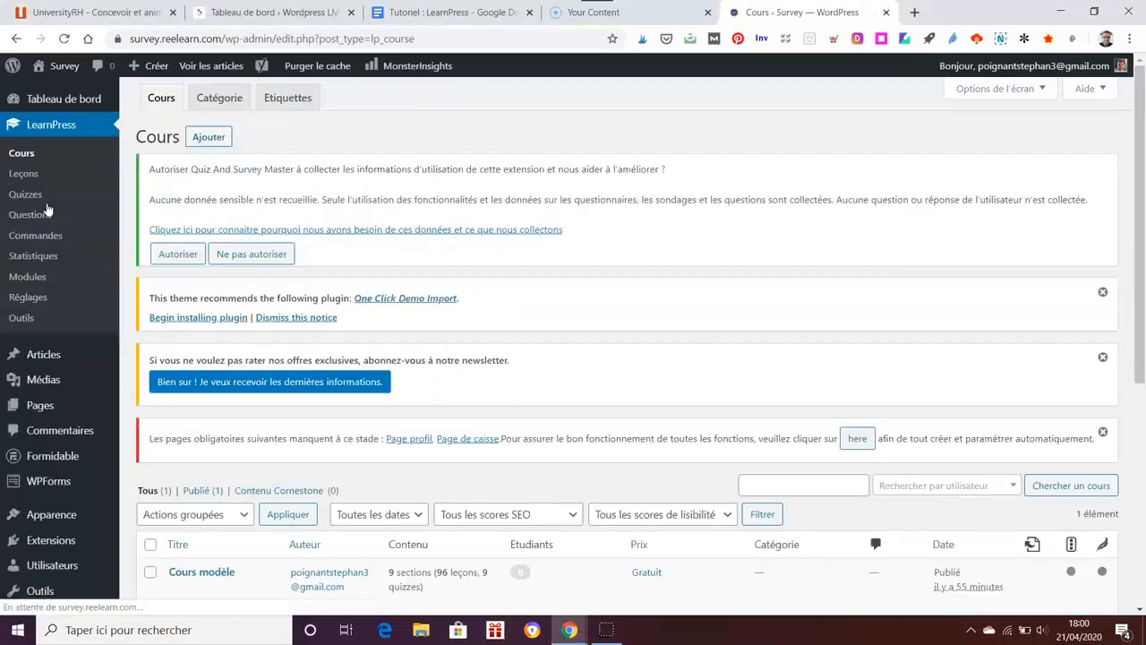
click(812, 324)
scroll(811, 325, down, 2)
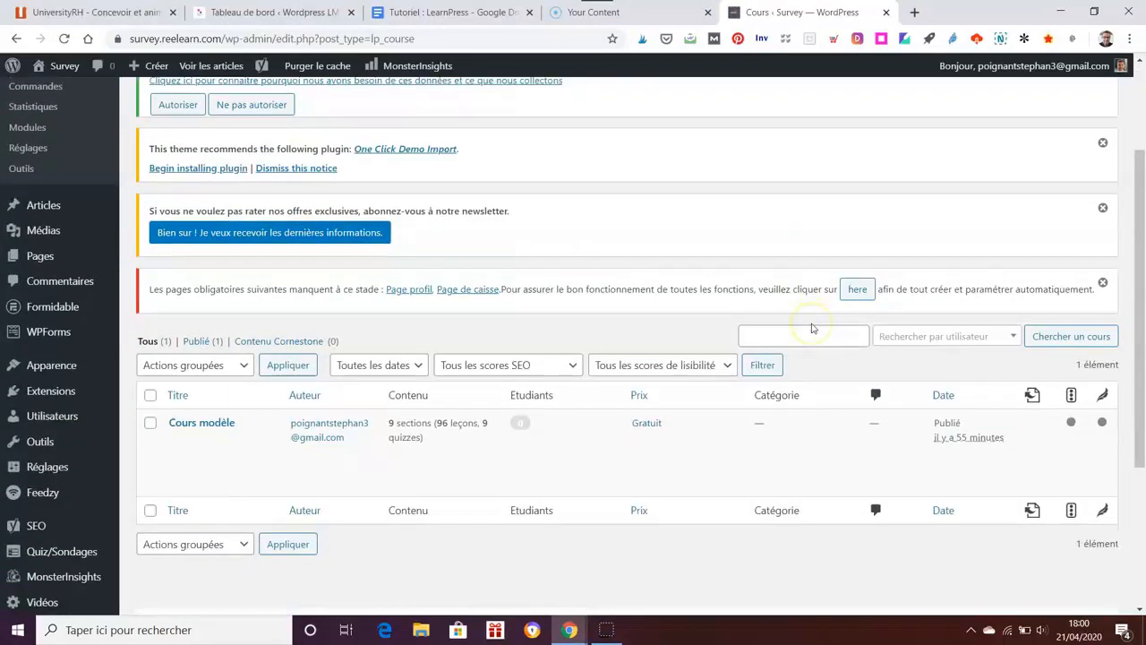
mouse_move(389, 476)
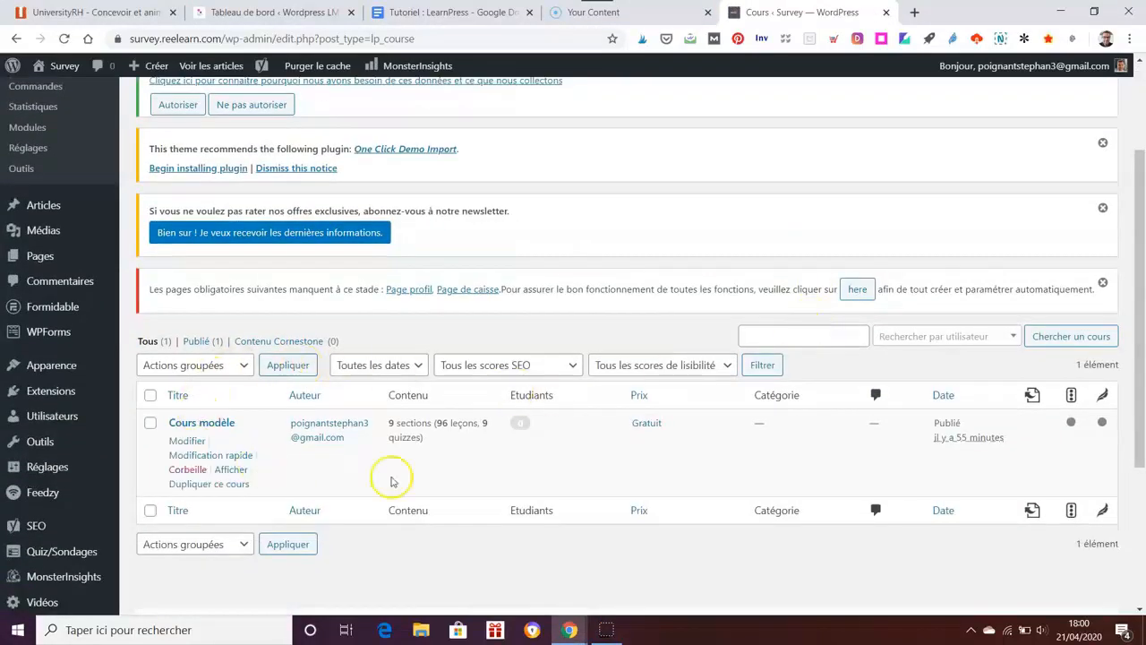
scroll(659, 452, up, 2)
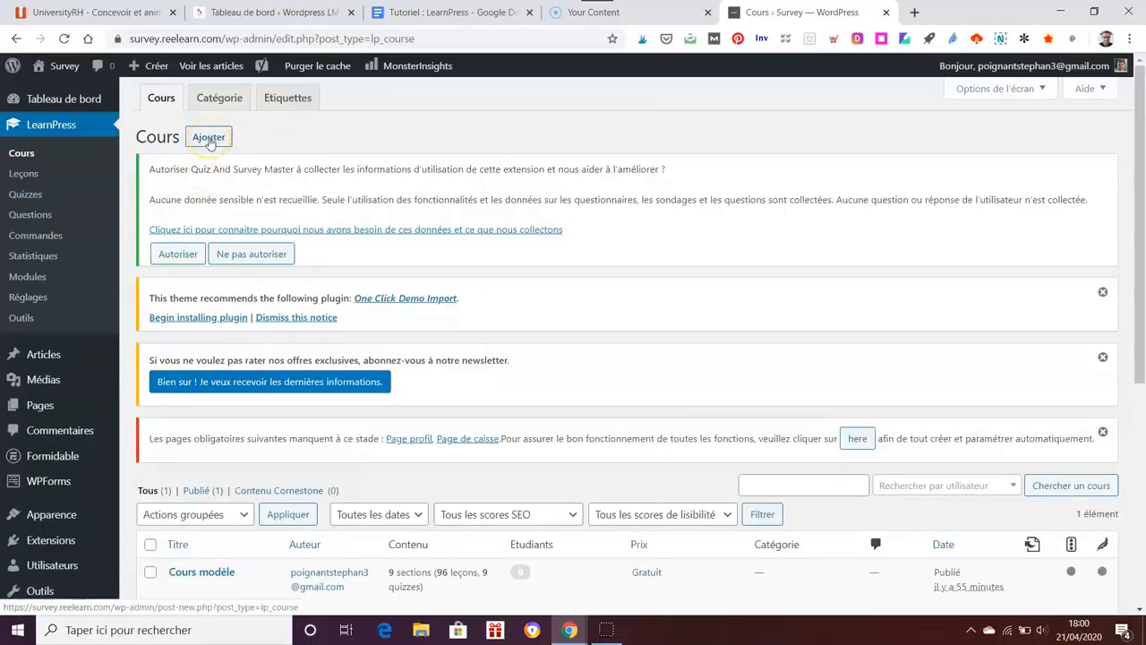
Look through the LearnPress lesson list and the quiz list.
click(25, 175)
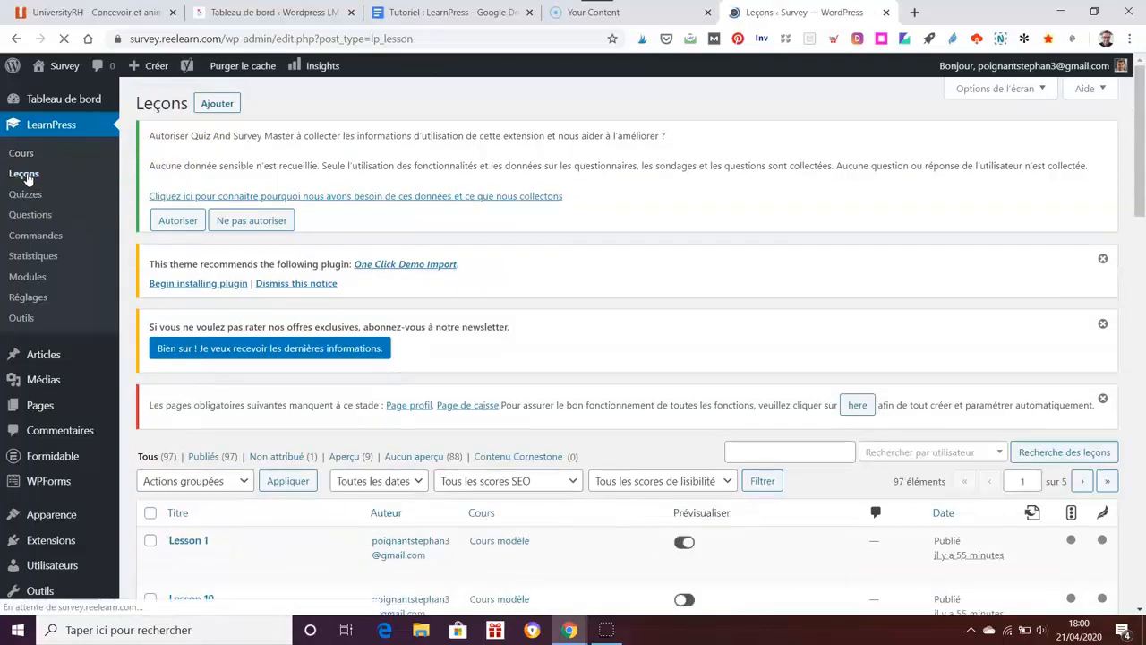
click(25, 194)
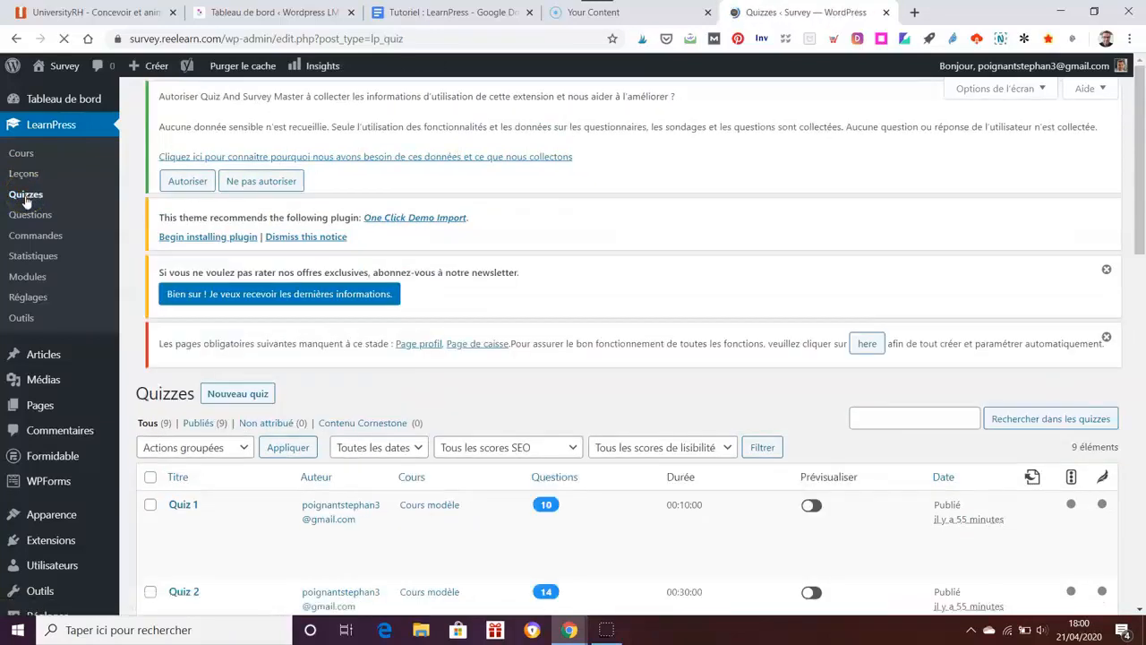
click(25, 217)
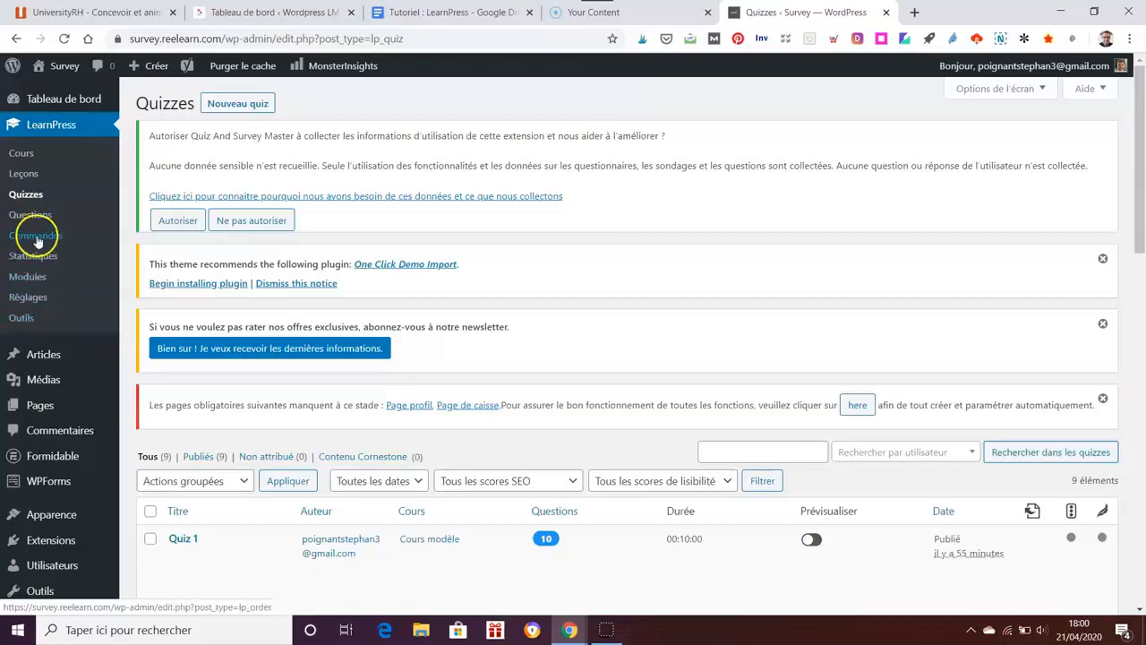
Return to the LearnPress course list and start a new course.
click(26, 155)
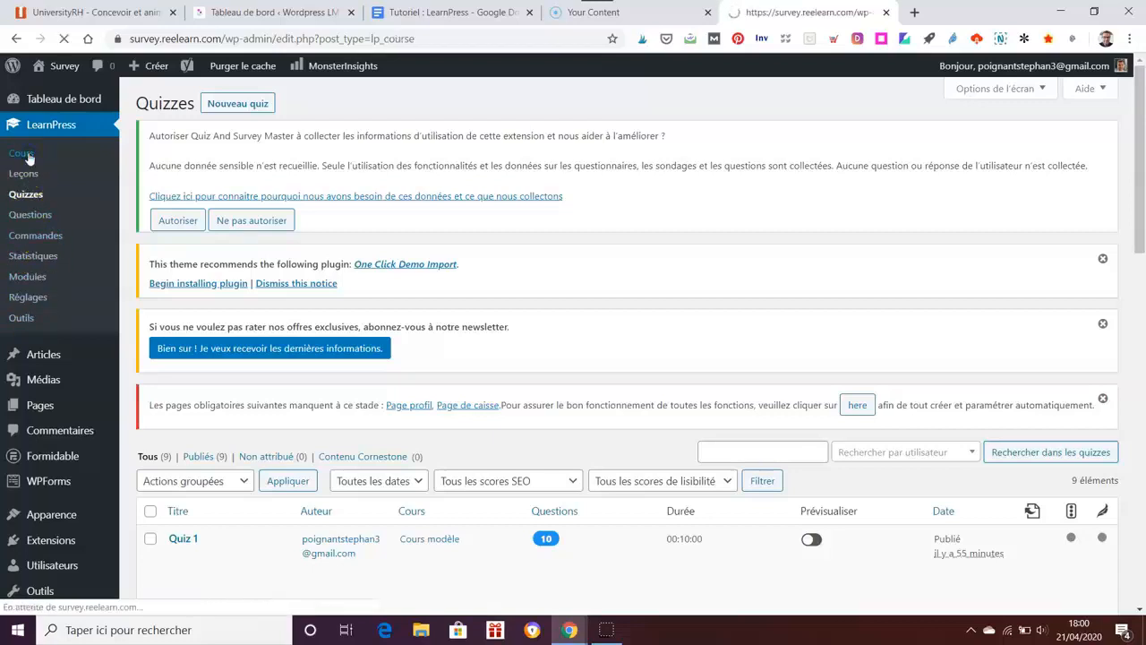
scroll(600, 259, down, 1)
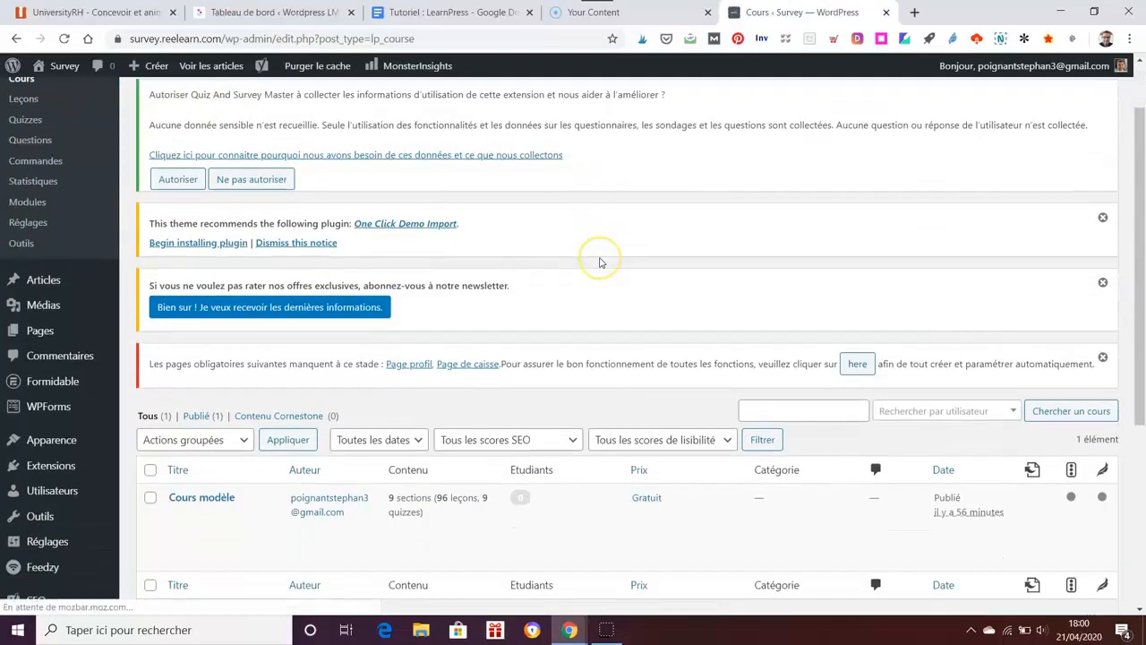
scroll(600, 259, up, 2)
click(211, 139)
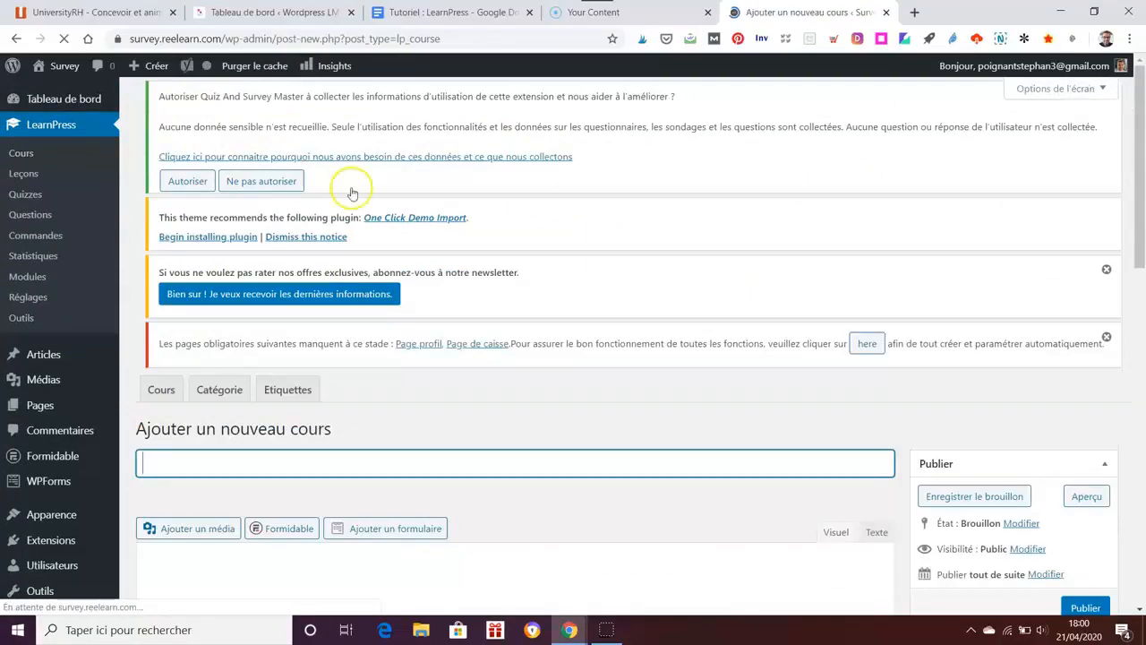
Add a first section named "Lecon 1" to the new course's details.
scroll(671, 289, down, 2)
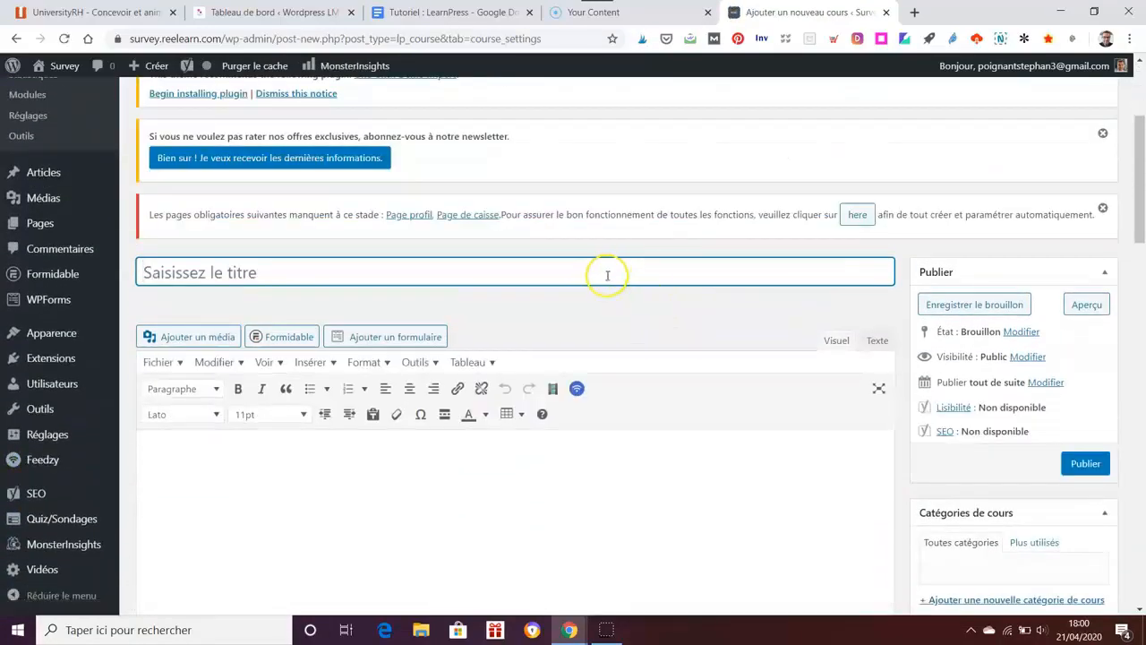
scroll(599, 433, down, 2)
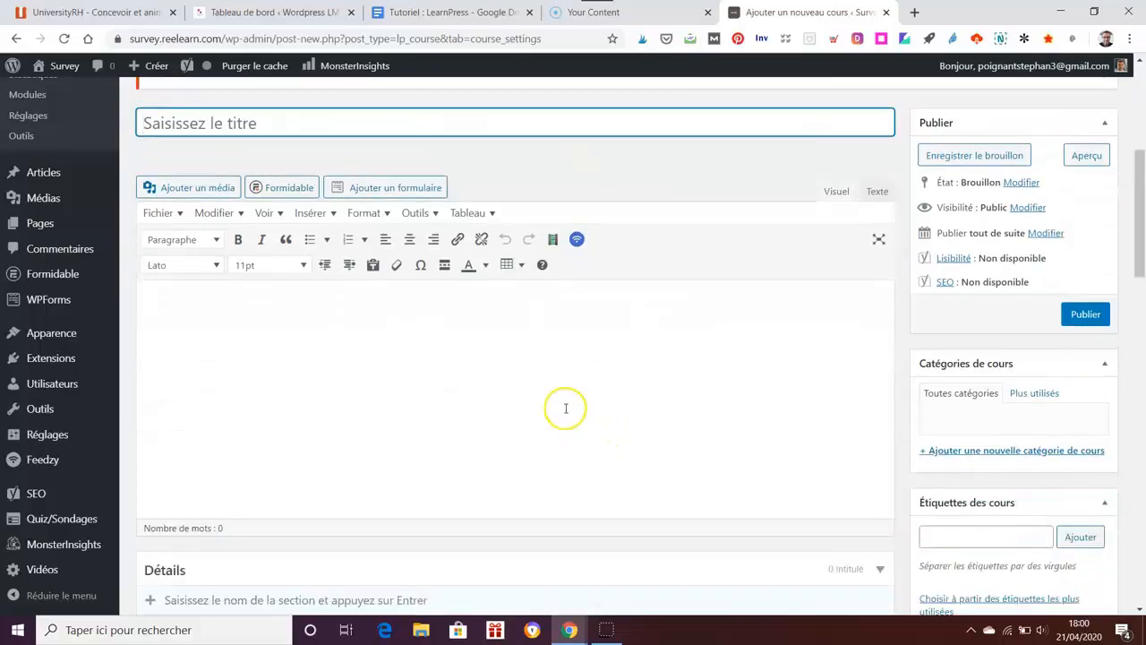
click(537, 376)
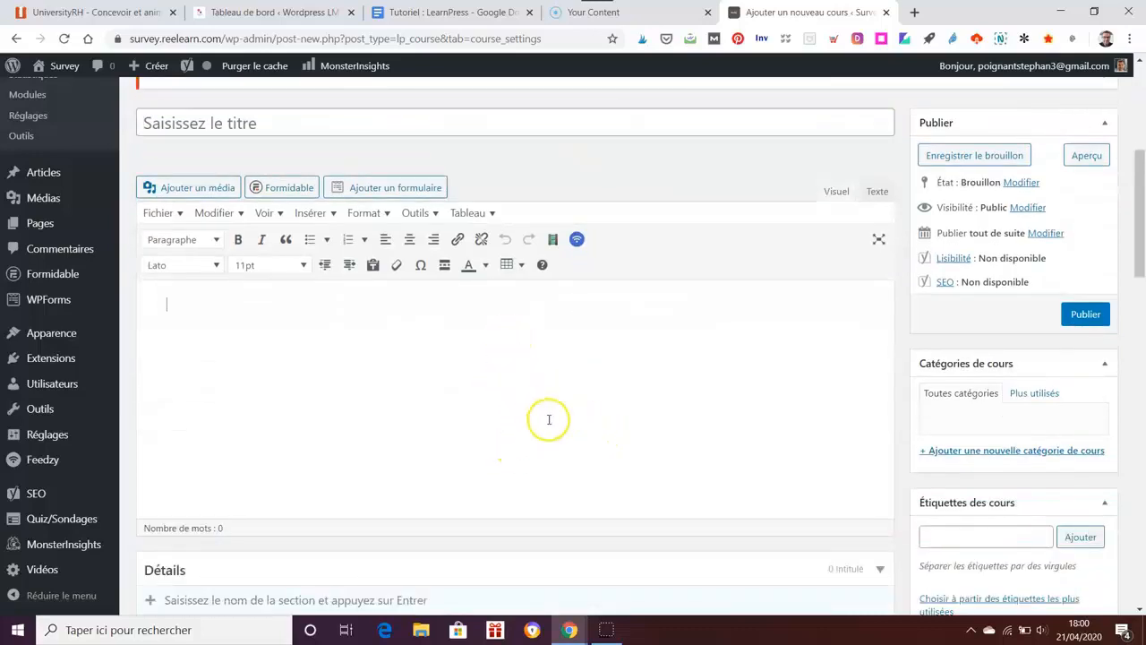
scroll(547, 418, down, 2)
scroll(813, 440, down, 4)
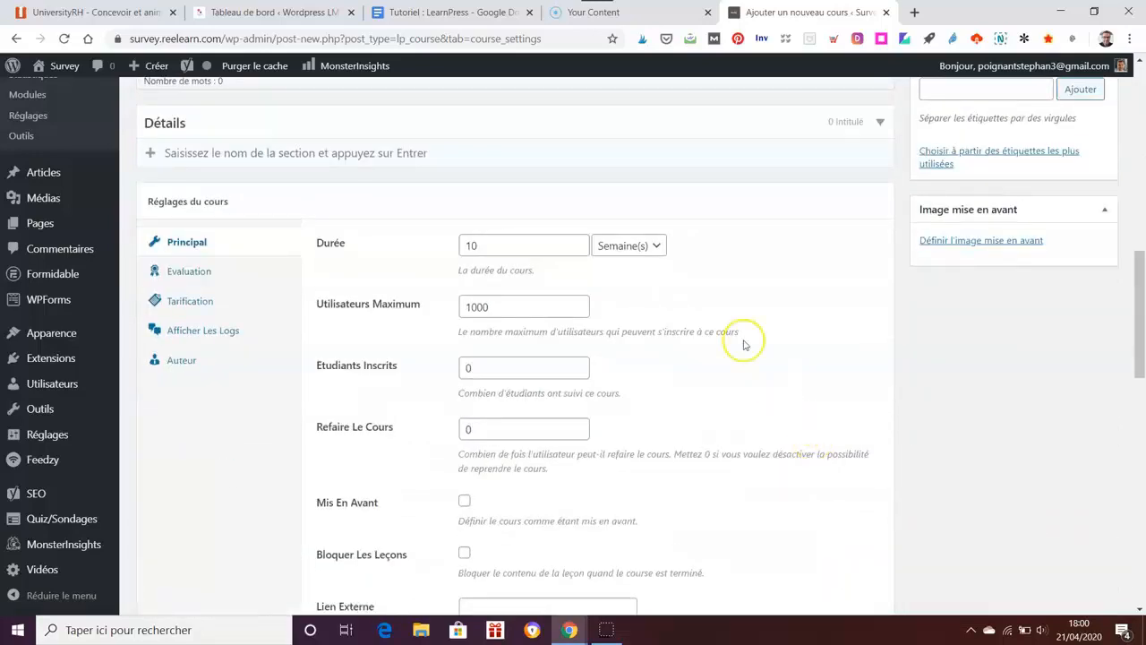
click(505, 157)
text(Lecon)
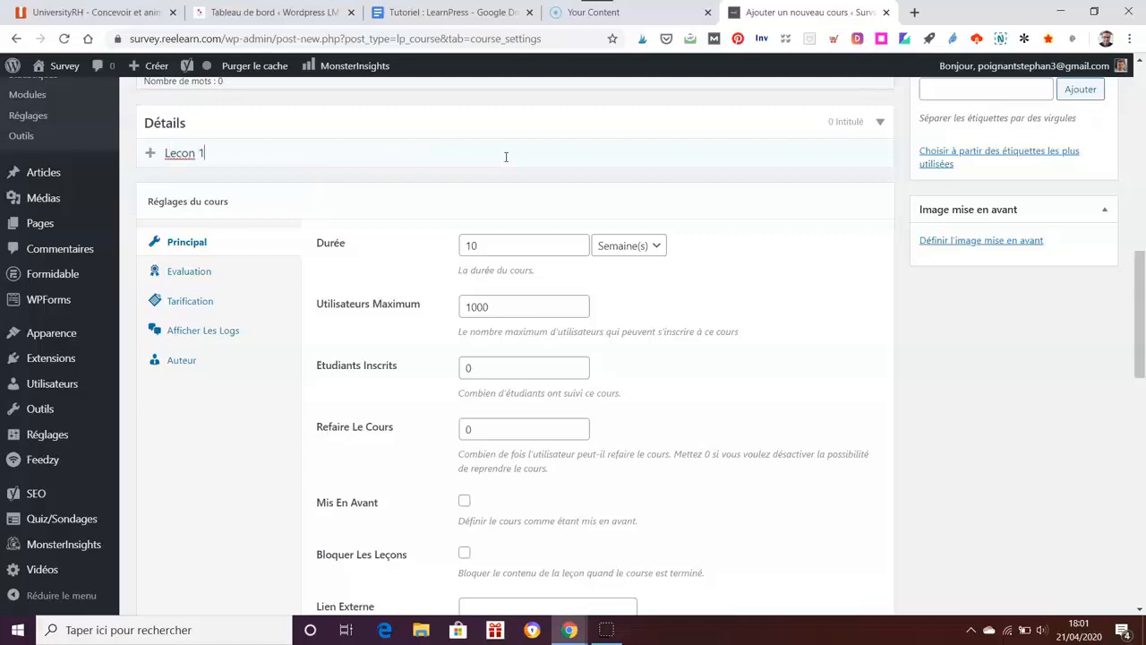
text( 1)
key(Return)
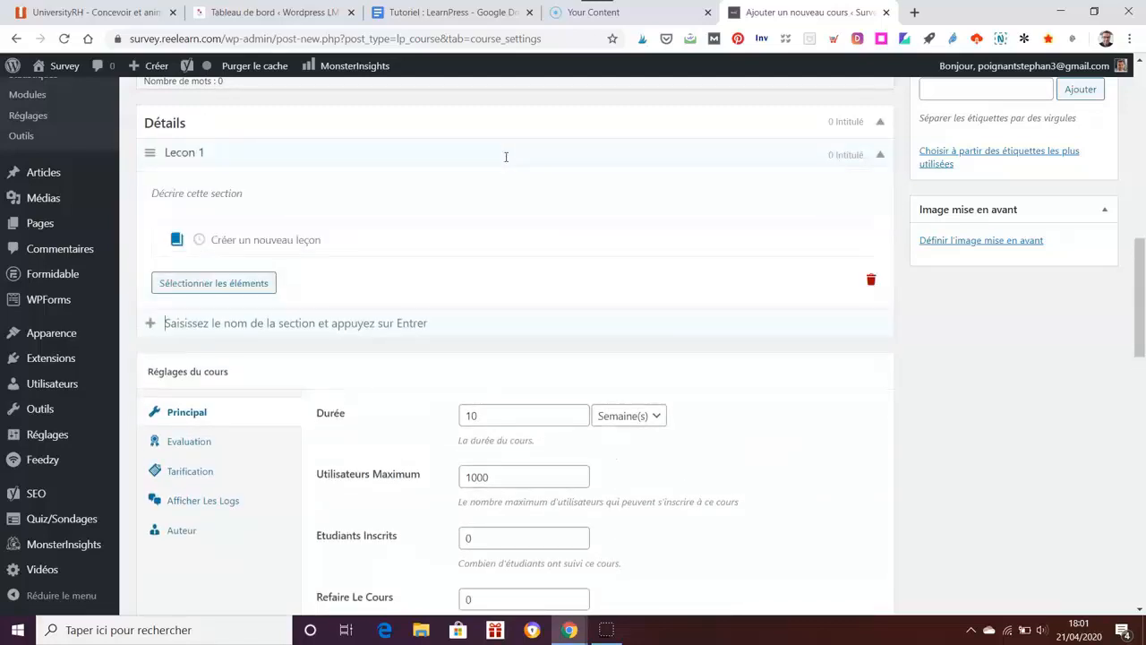
Enter "Lecon 2" as the name for the next course section.
text(Lrcon)
key(BackSpace)
text(econ 2)
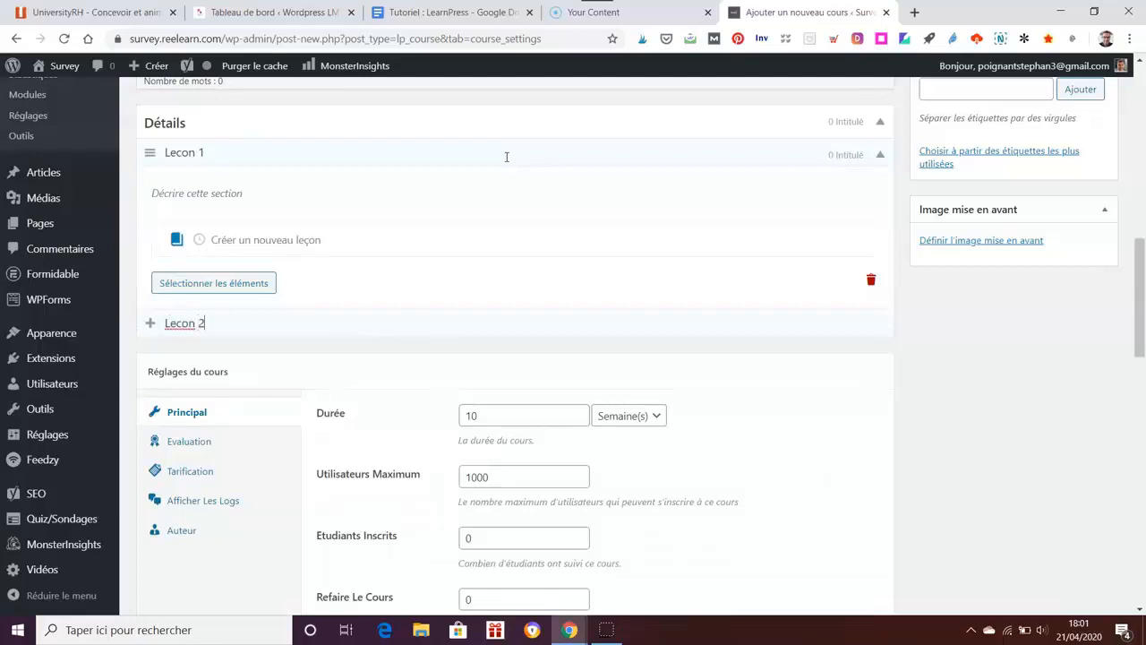
Rename the first course section as "Partie 1".
click(455, 141)
click(394, 146)
key(BackSpace)
key(BackSpace)
key(BackSpace)
key(BackSpace)
key(BackSpace)
key(BackSpace)
key(BackSpace)
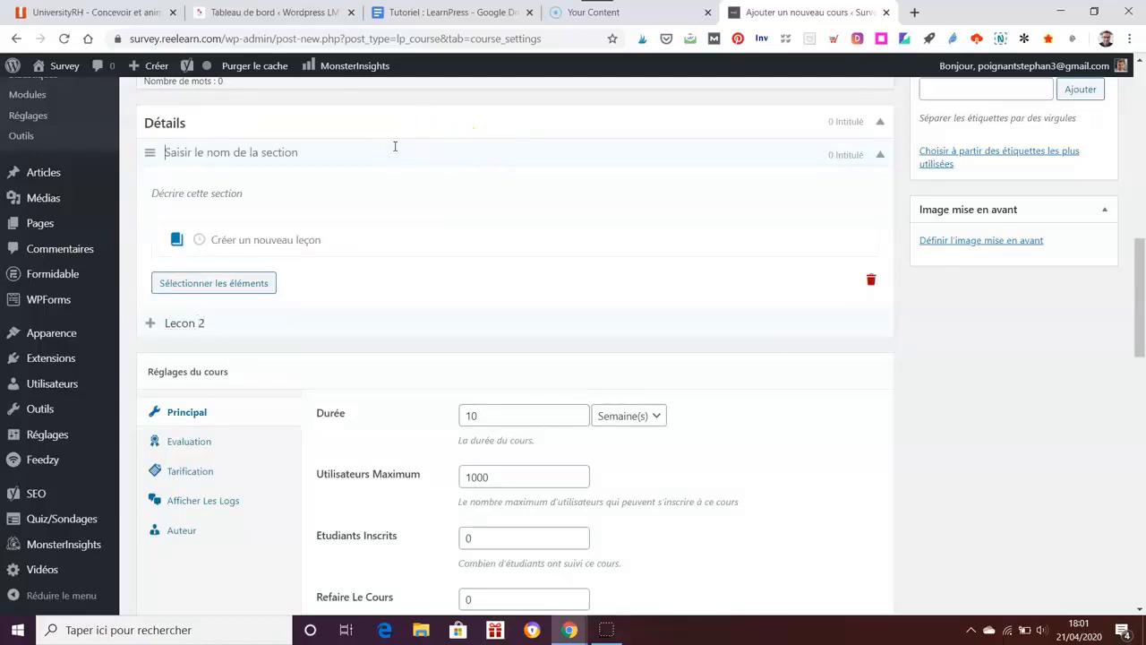
text(Partie)
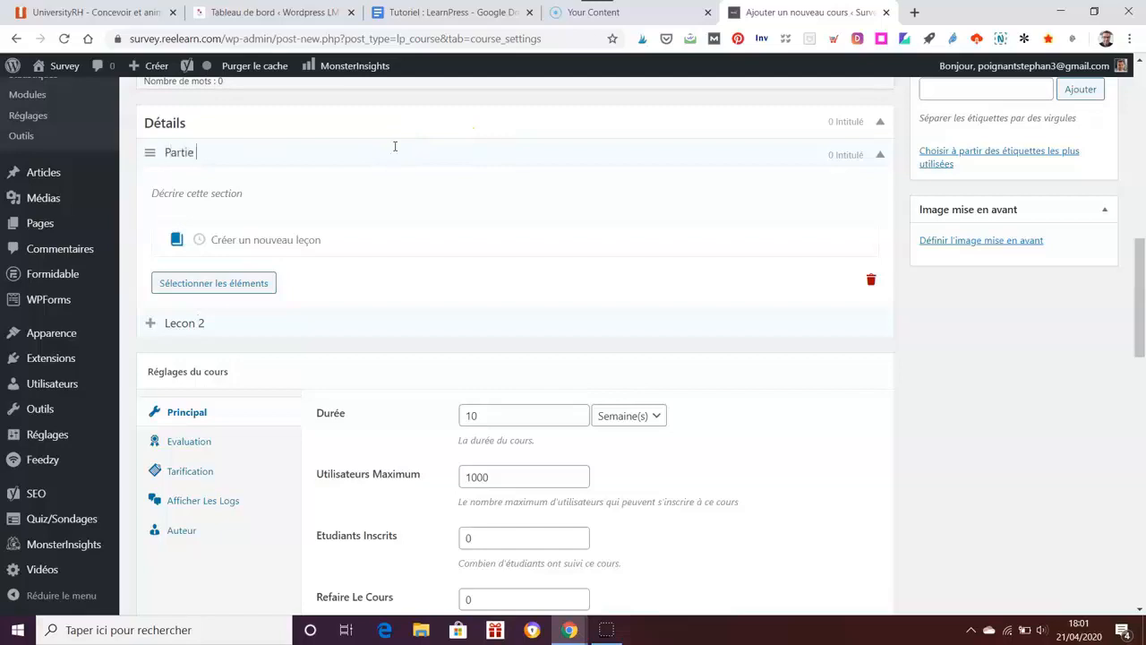
text( 1)
Replace the second section's name with "Partie 2" and add it to the course details, with Partie 1 expanded.
click(325, 313)
key(BackSpace)
key(BackSpace)
key(BackSpace)
key(BackSpace)
key(BackSpace)
key(BackSpace)
key(BackSpace)
text(Partie)
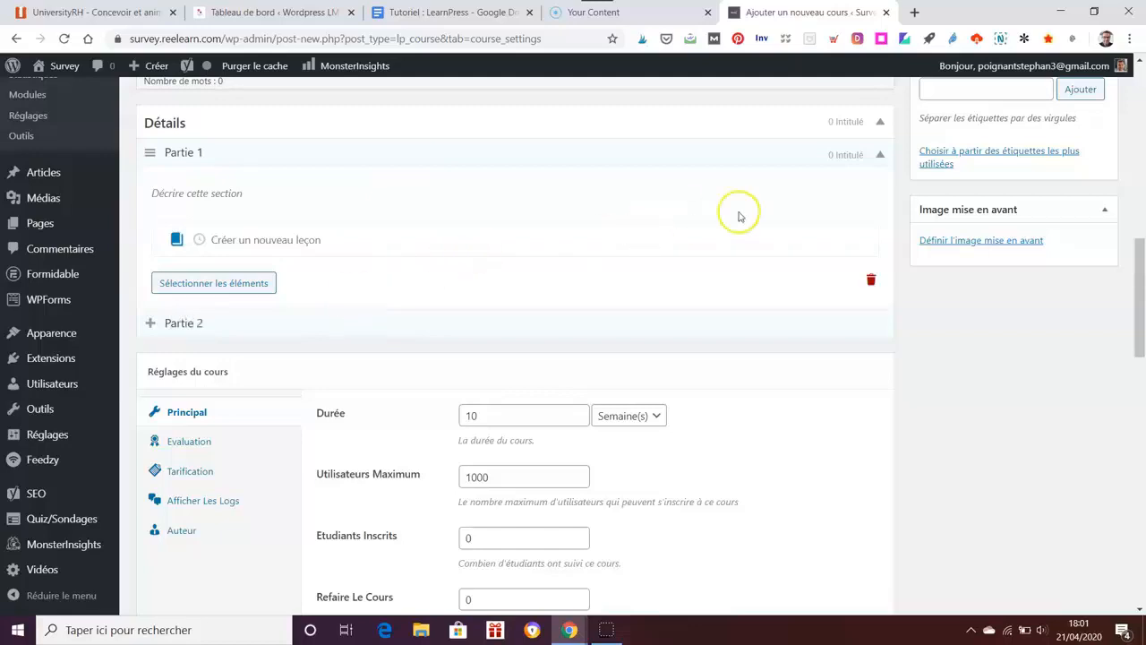
click(881, 157)
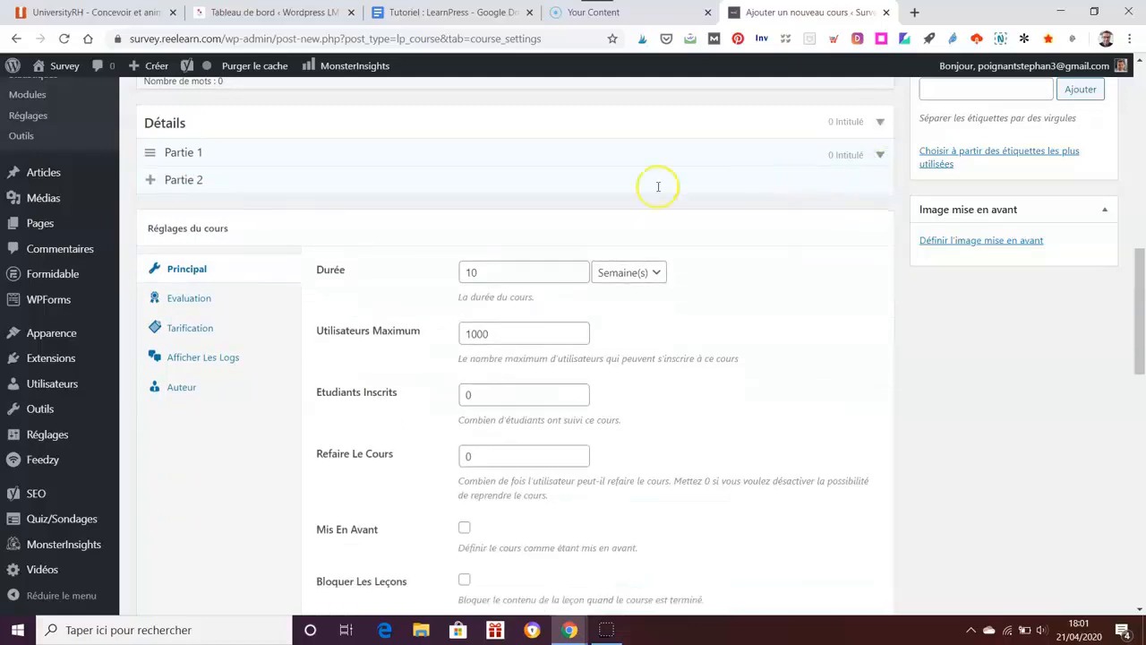
click(754, 180)
click(880, 155)
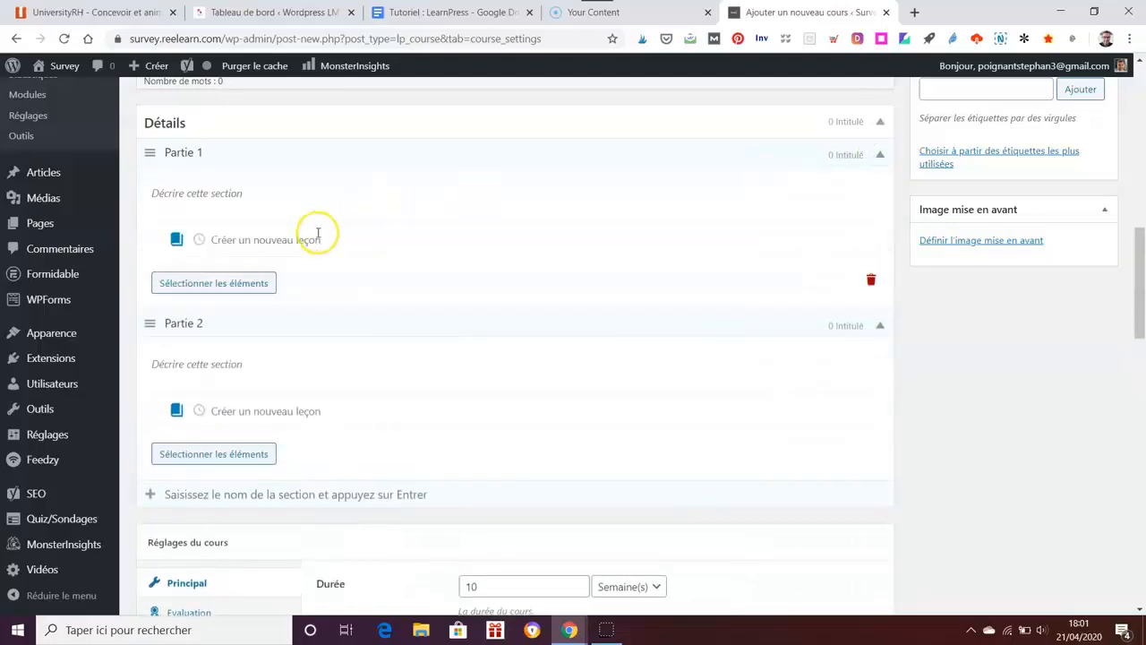
Create two lessons named "lecon 1" and "lecon 2" in the Partie 1 section.
click(316, 238)
text(lecon 1)
key(Return)
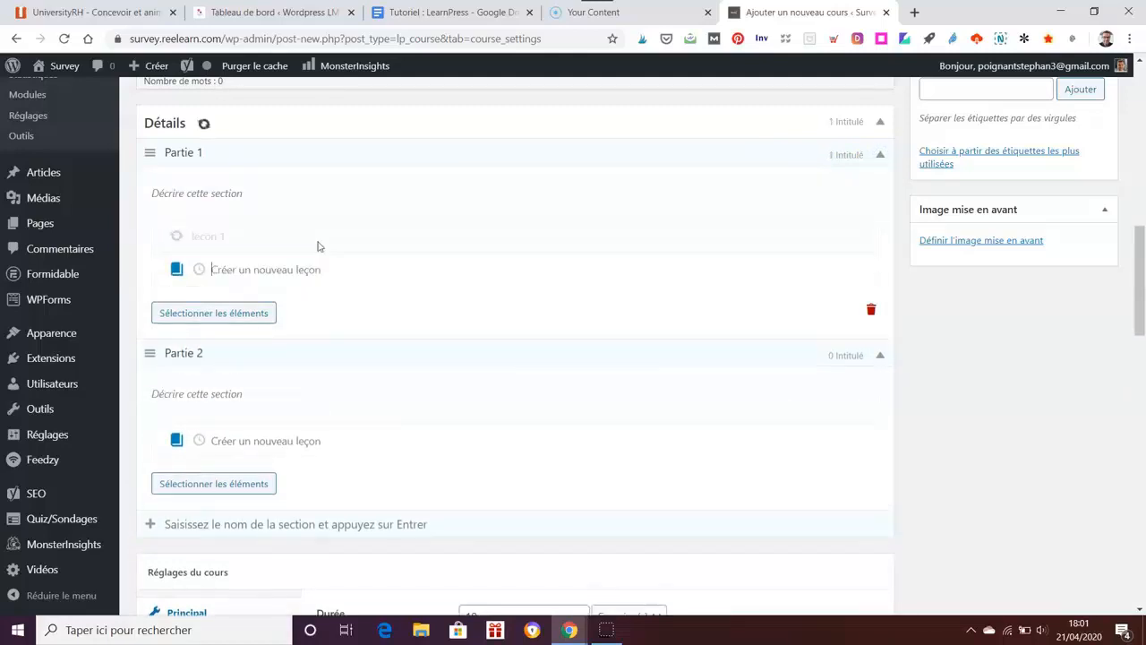
text(lecon 2)
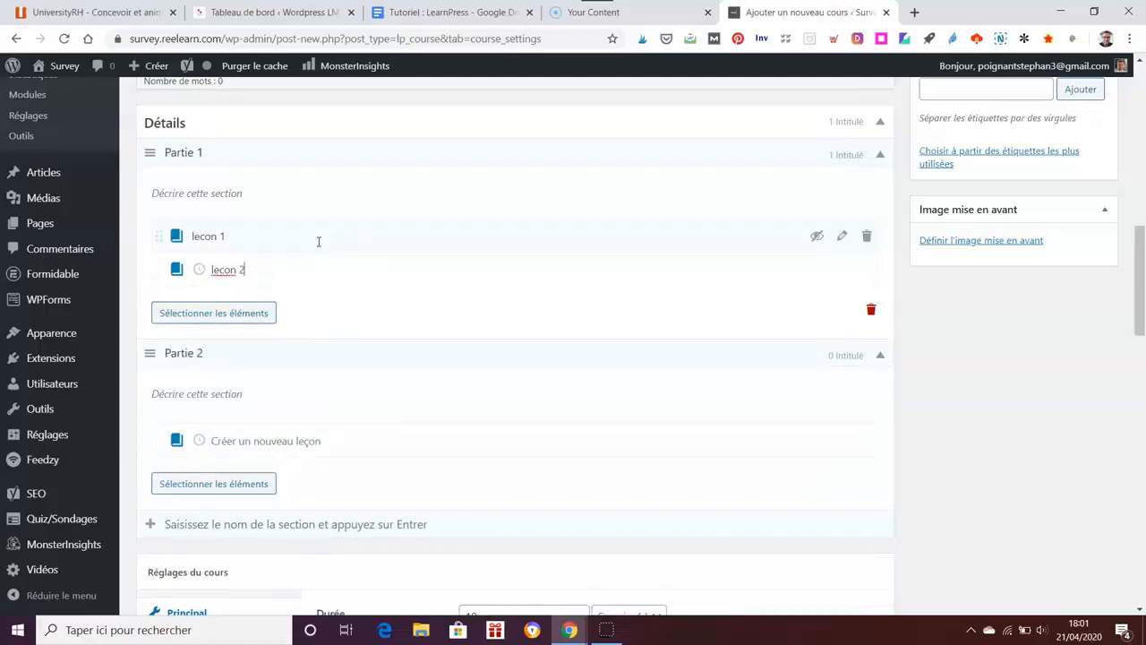
key(Return)
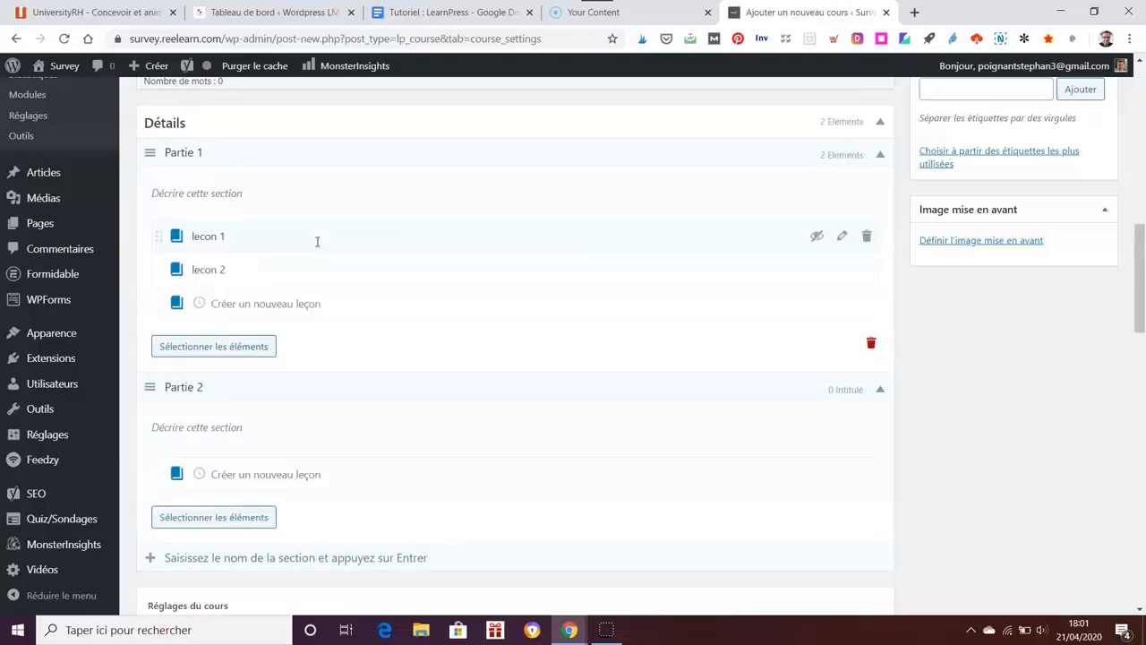
Check the section layout and examine the course's main settings, from duration and maximum users to the item link option.
click(881, 158)
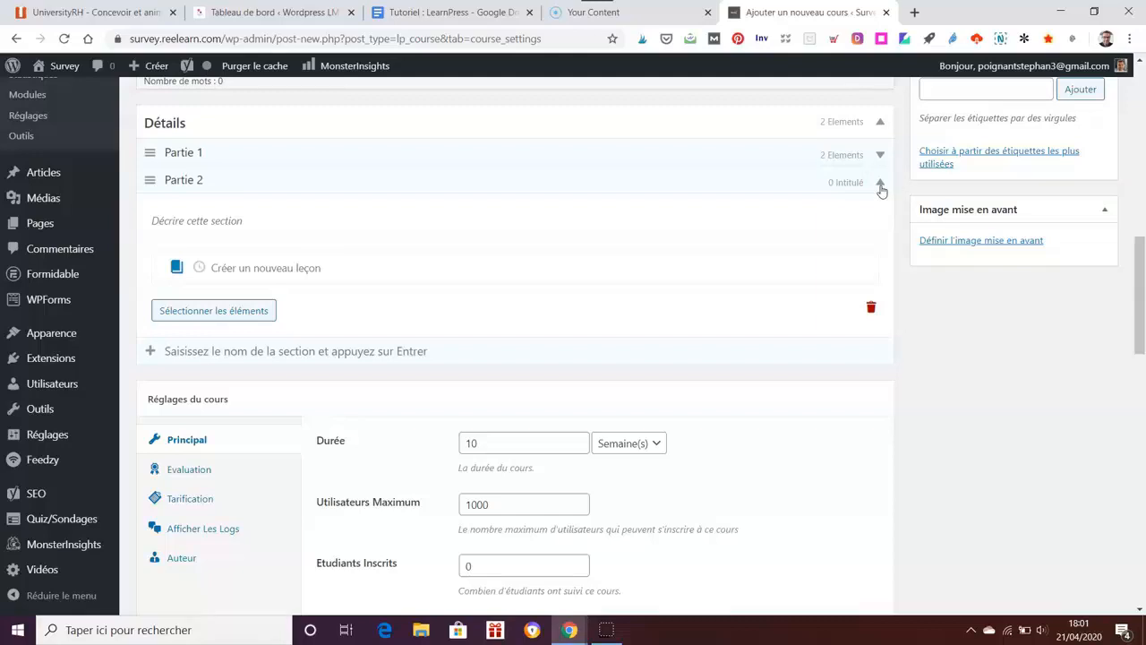
click(880, 155)
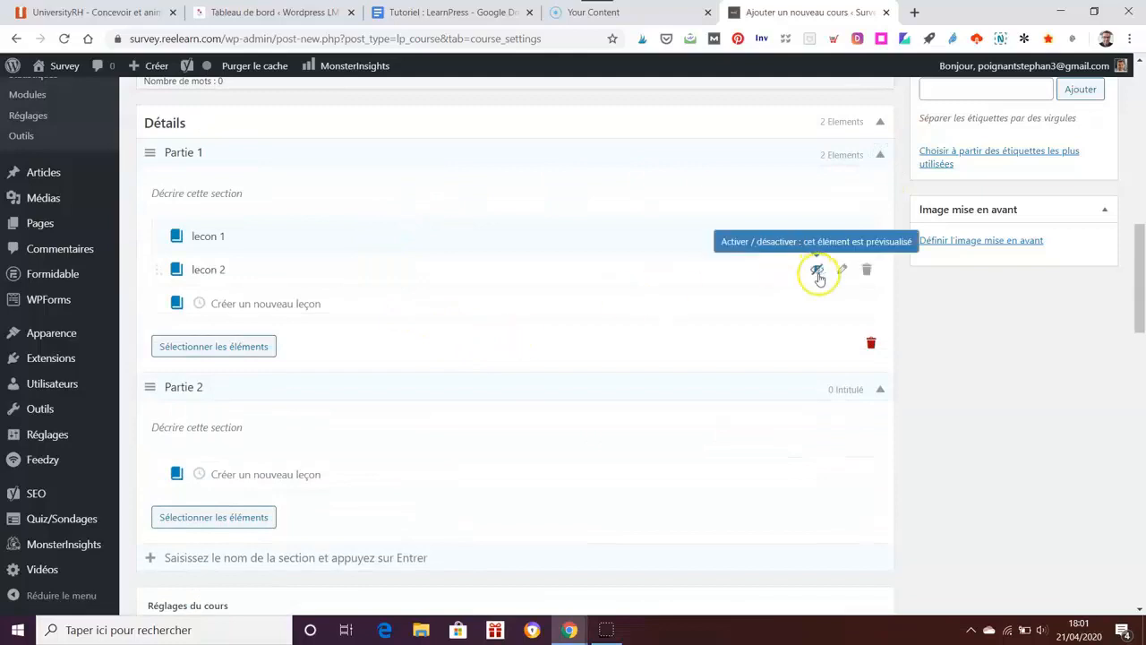
scroll(952, 388, down, 5)
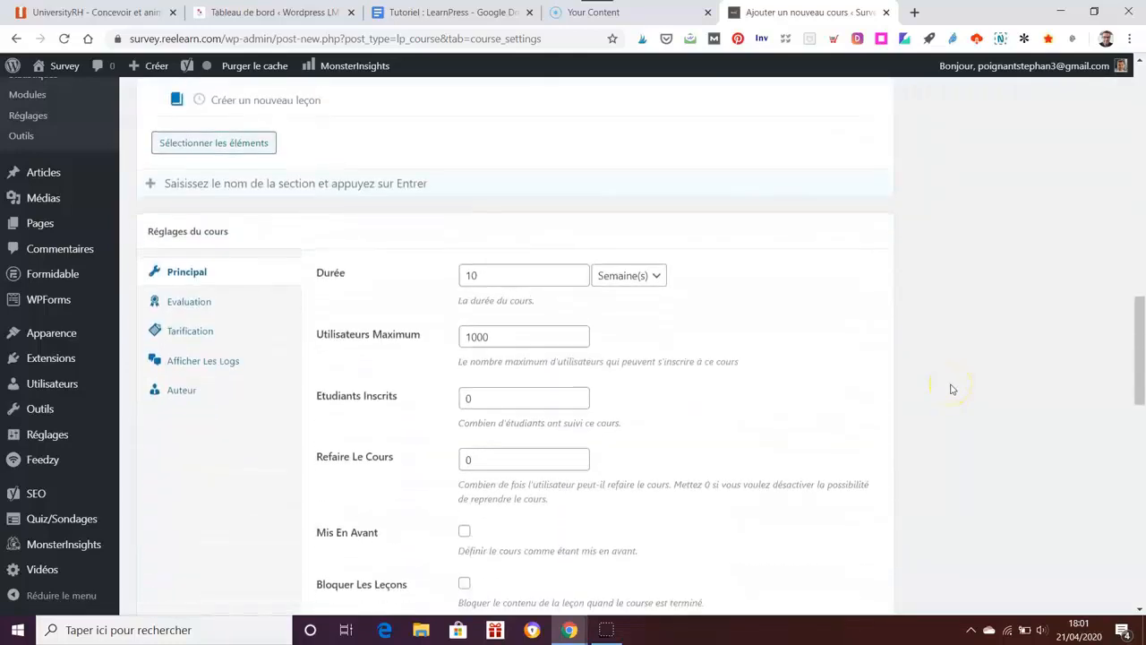
scroll(952, 388, up, 3)
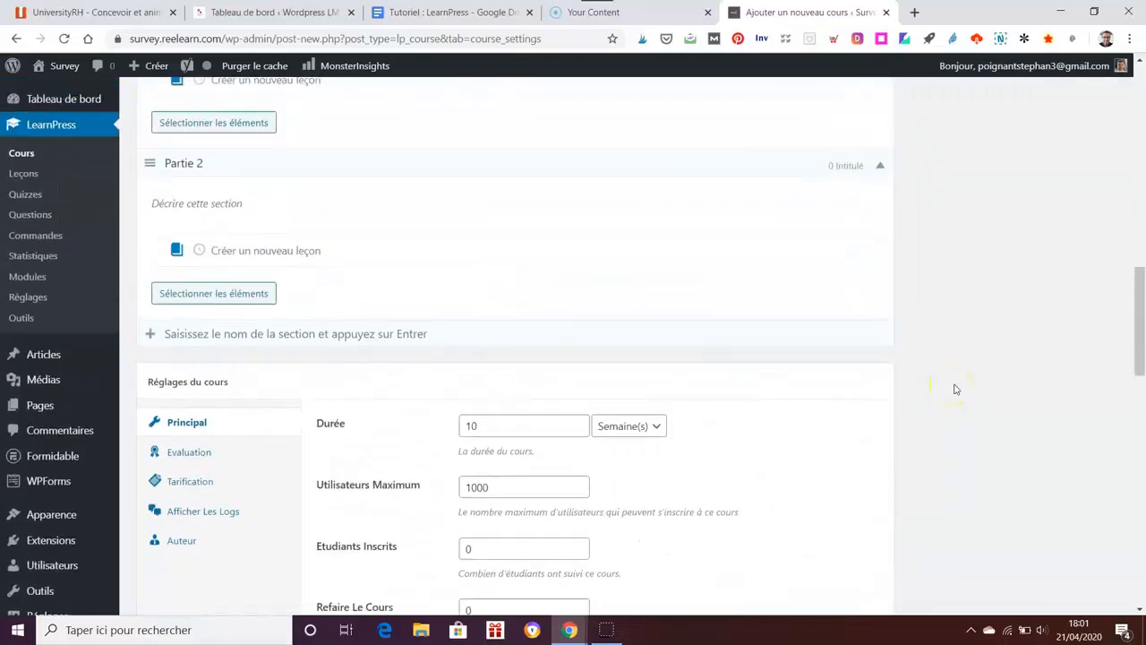
scroll(956, 388, down, 2)
scroll(954, 389, down, 1)
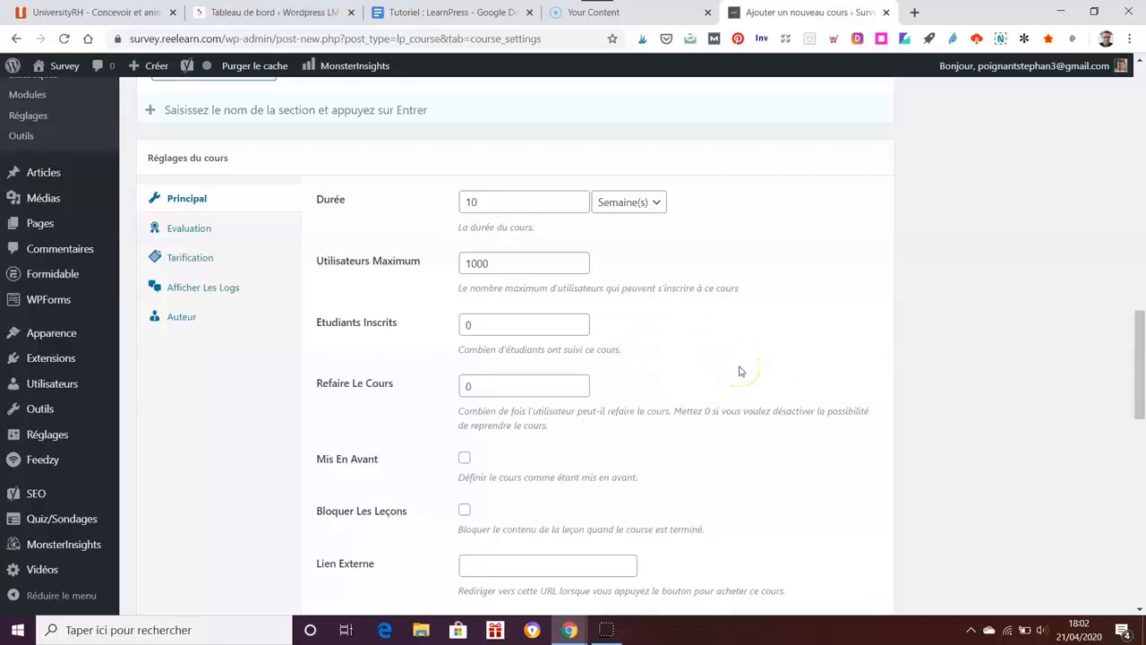
scroll(740, 371, down, 2)
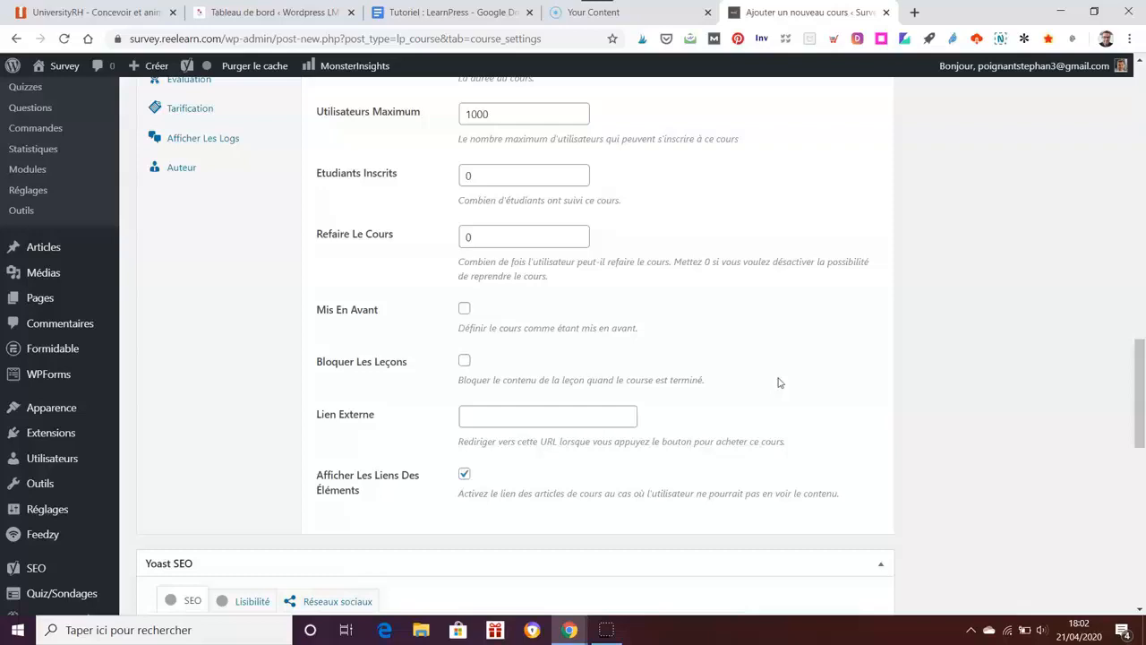
scroll(560, 376, up, 1)
scroll(747, 409, up, 1)
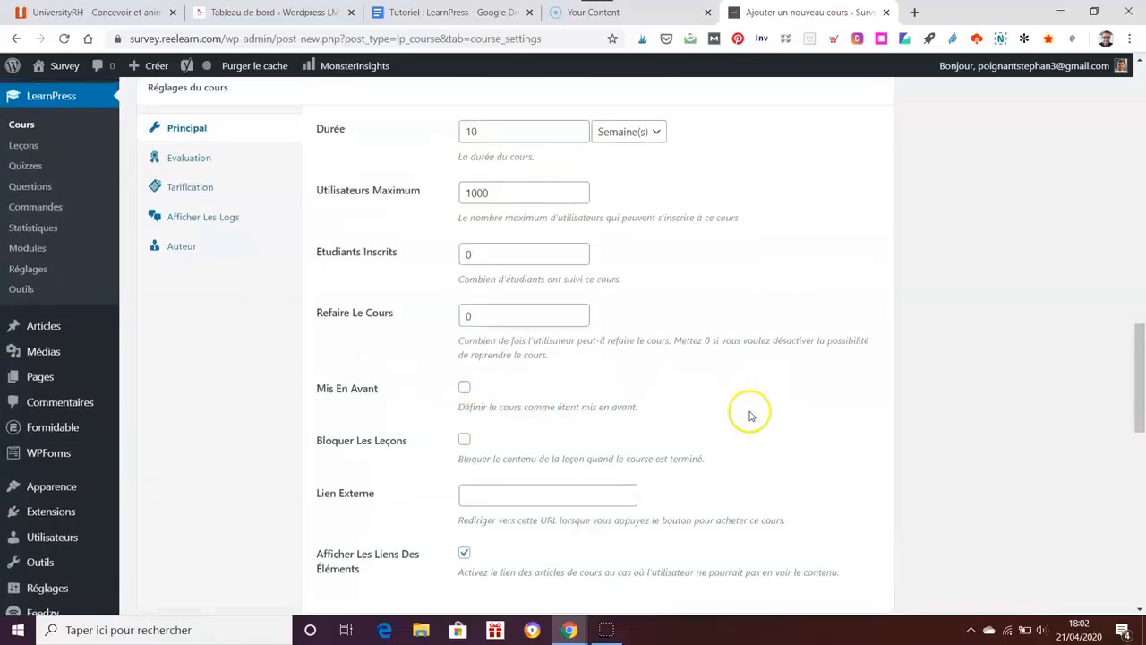
Examine the course's evaluation methods and minimum passing grade, as well as its pricing settings.
click(186, 229)
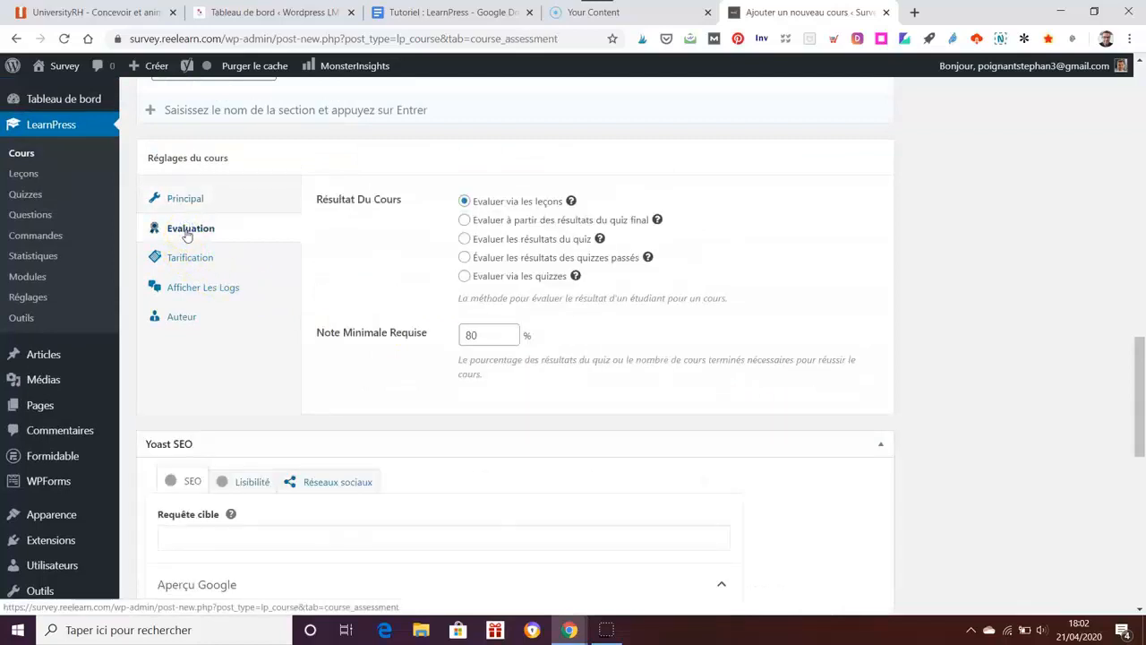
mouse_move(516, 264)
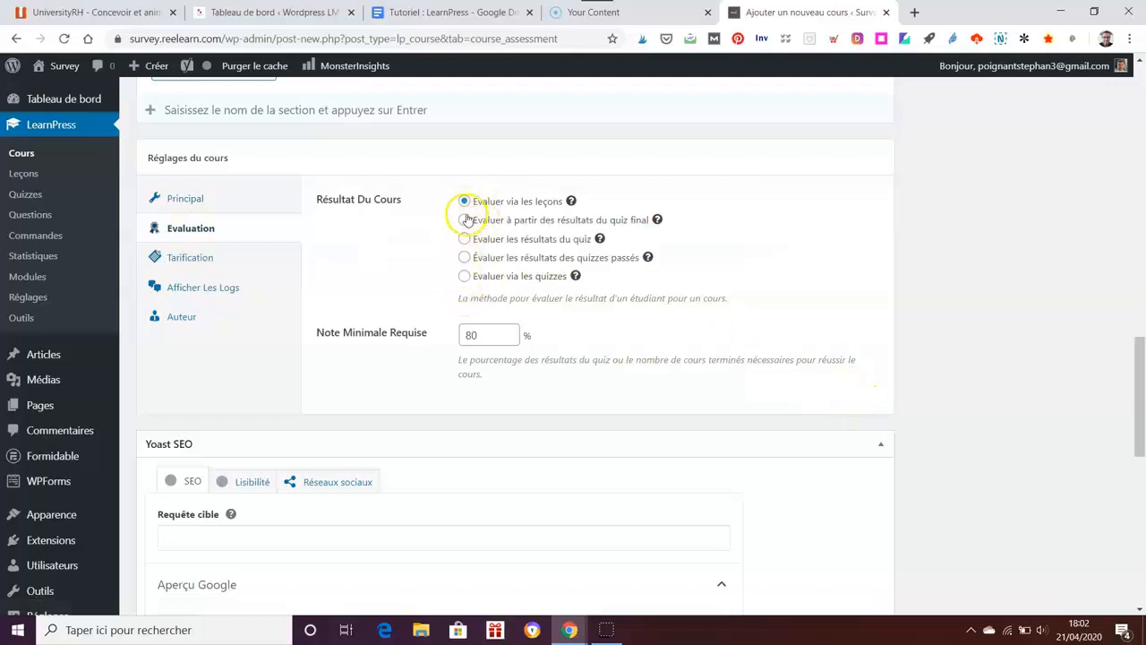
click(192, 258)
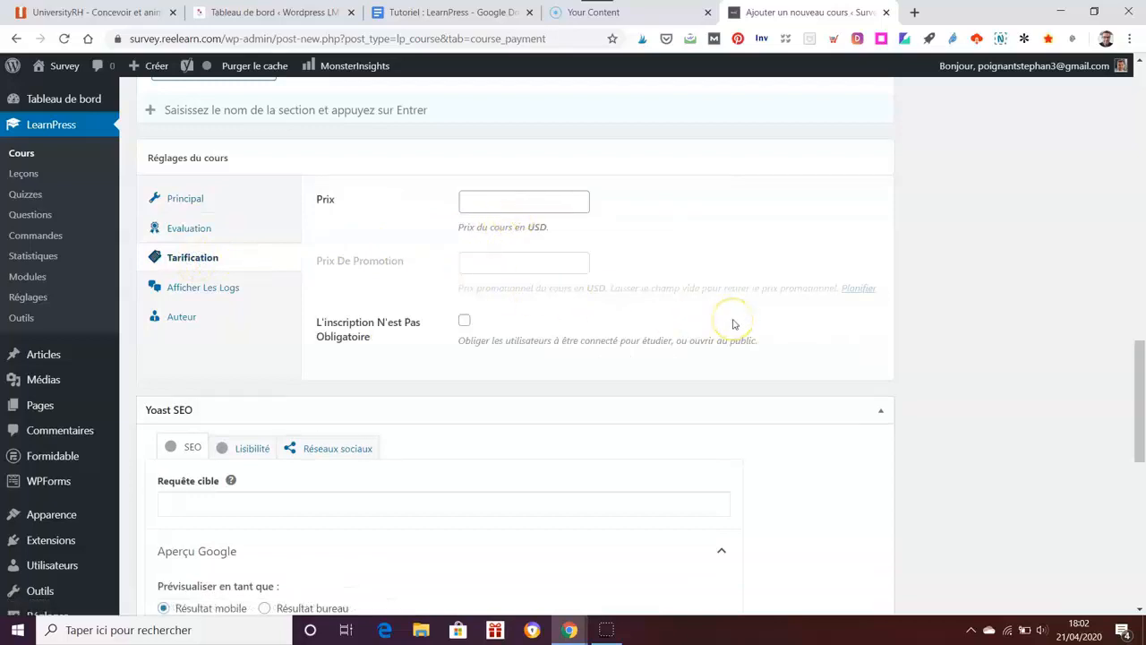
Examine the course's review logs and its author setting.
click(205, 290)
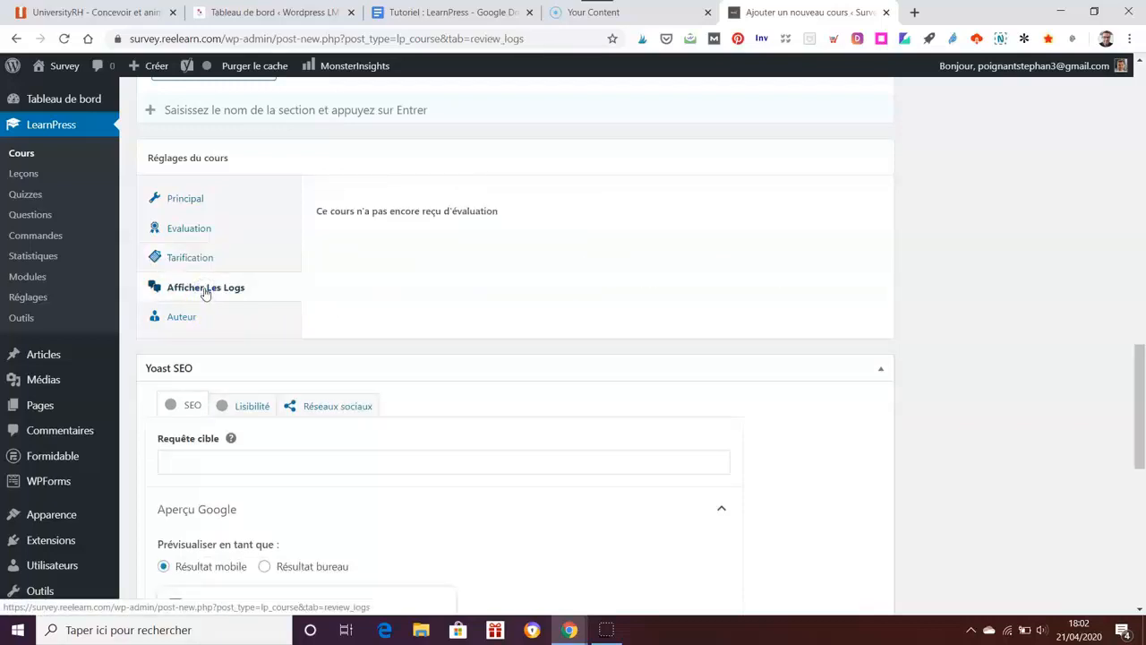
click(187, 318)
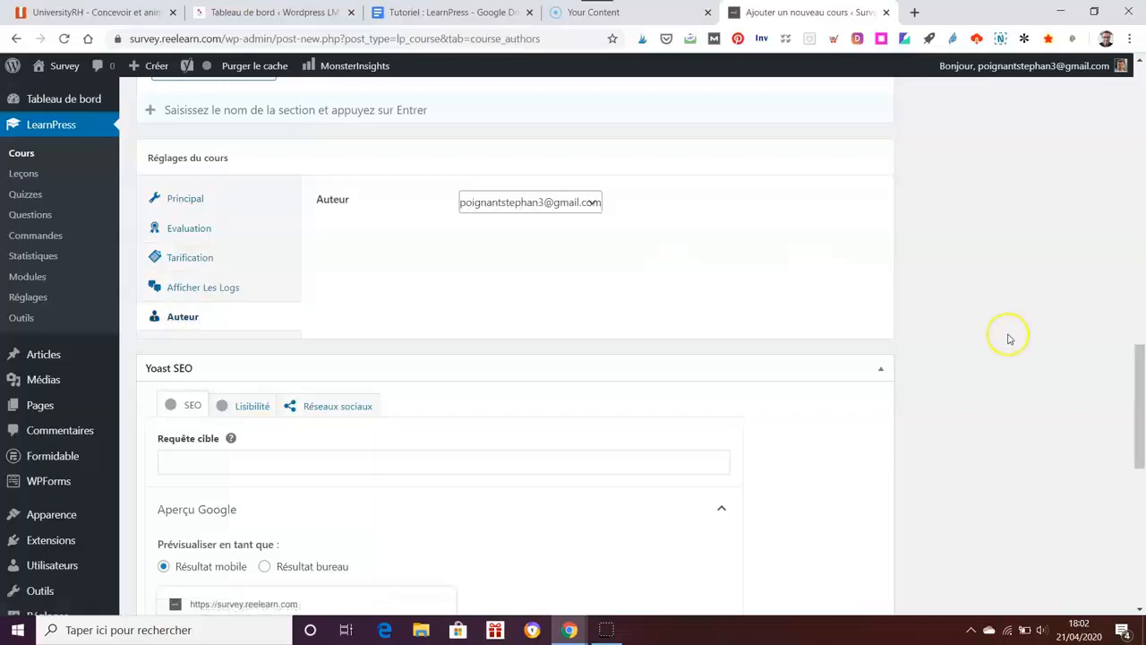
scroll(1012, 340, up, 2)
scroll(1019, 347, up, 5)
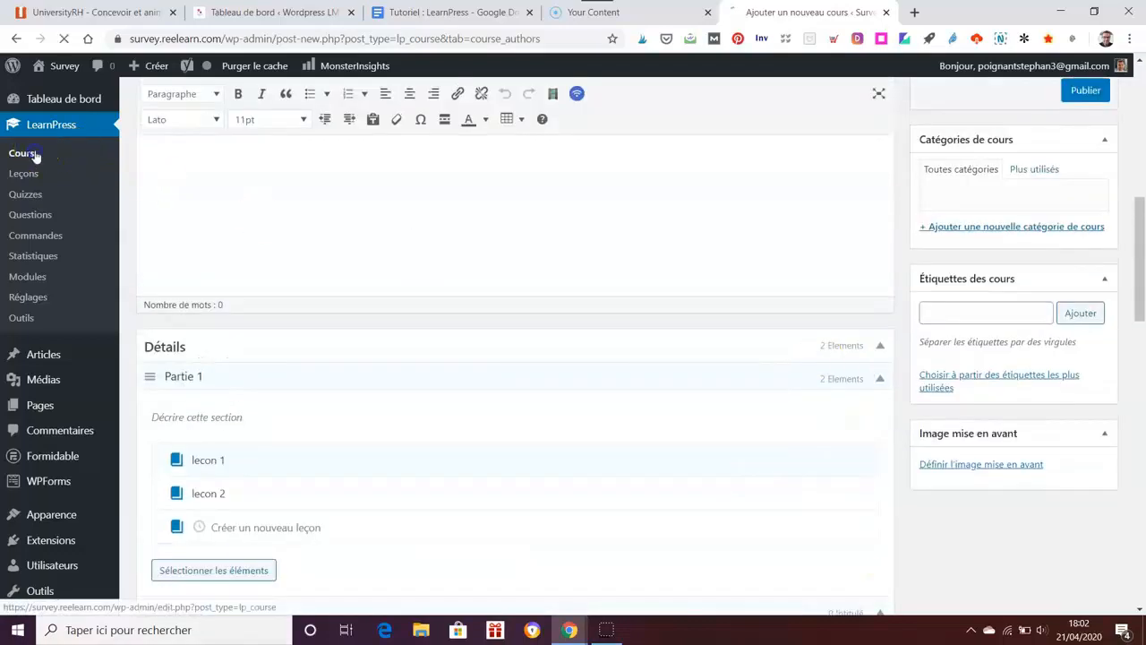
Move the draft course "Nouveau cours" to the trash from the list of courses.
click(34, 155)
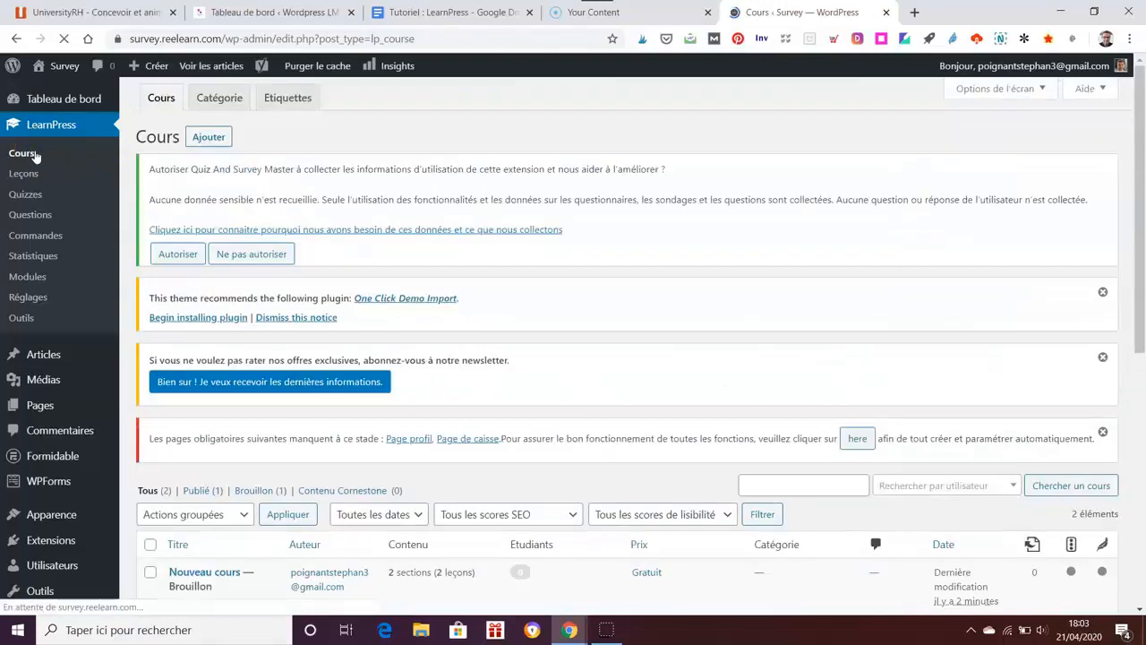
scroll(778, 333, down, 3)
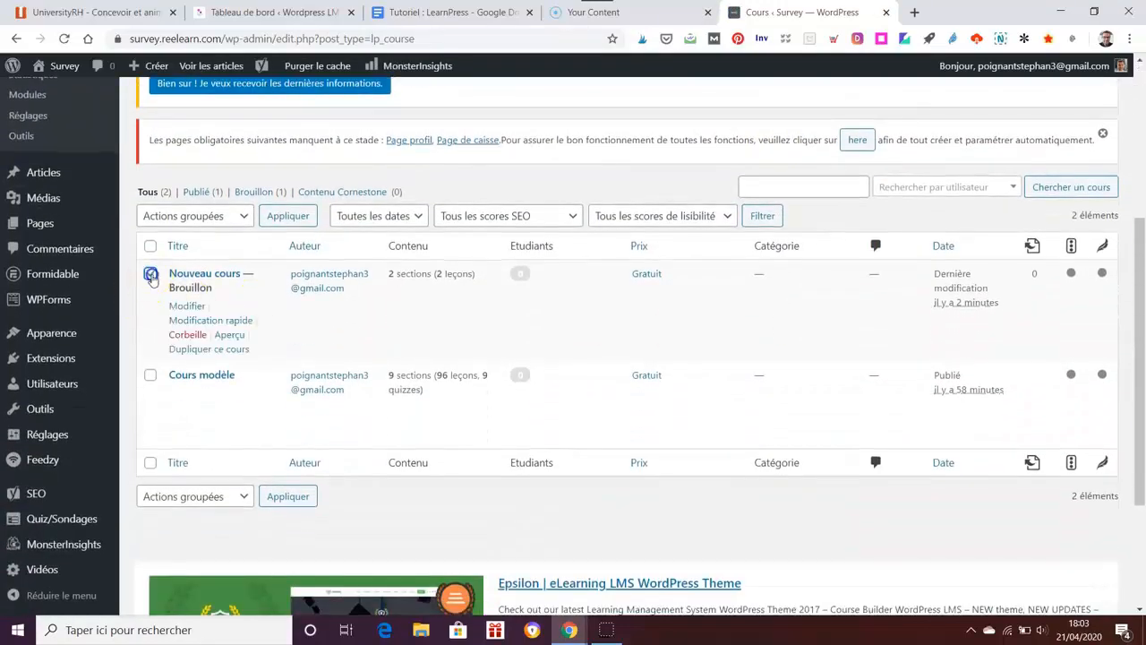
click(221, 221)
click(220, 263)
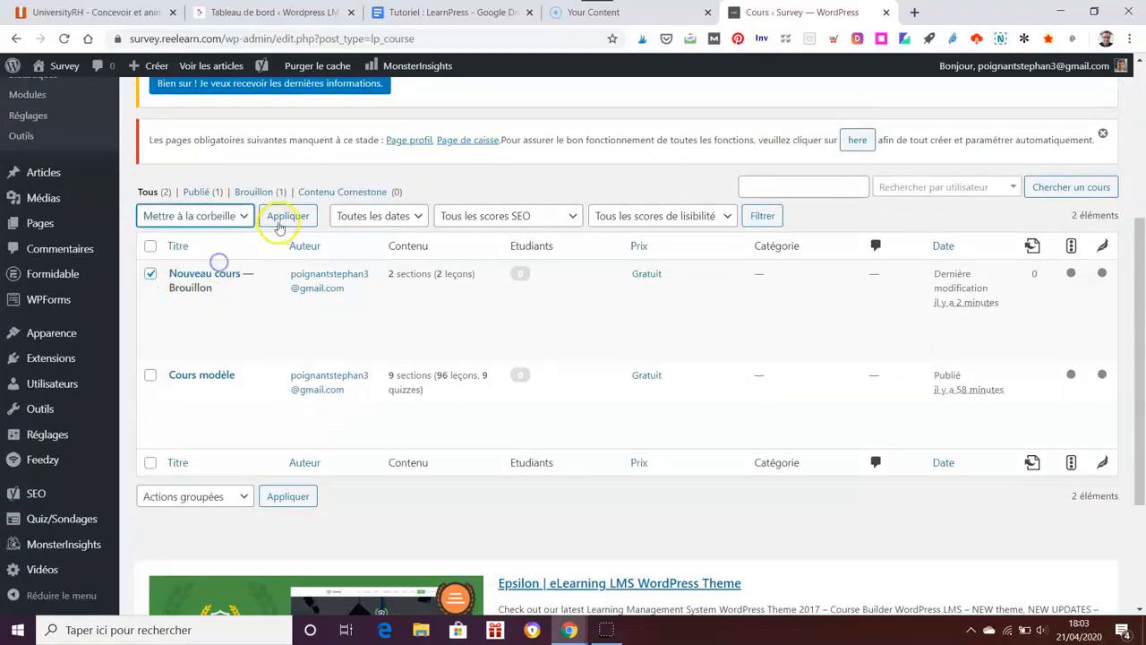
click(285, 219)
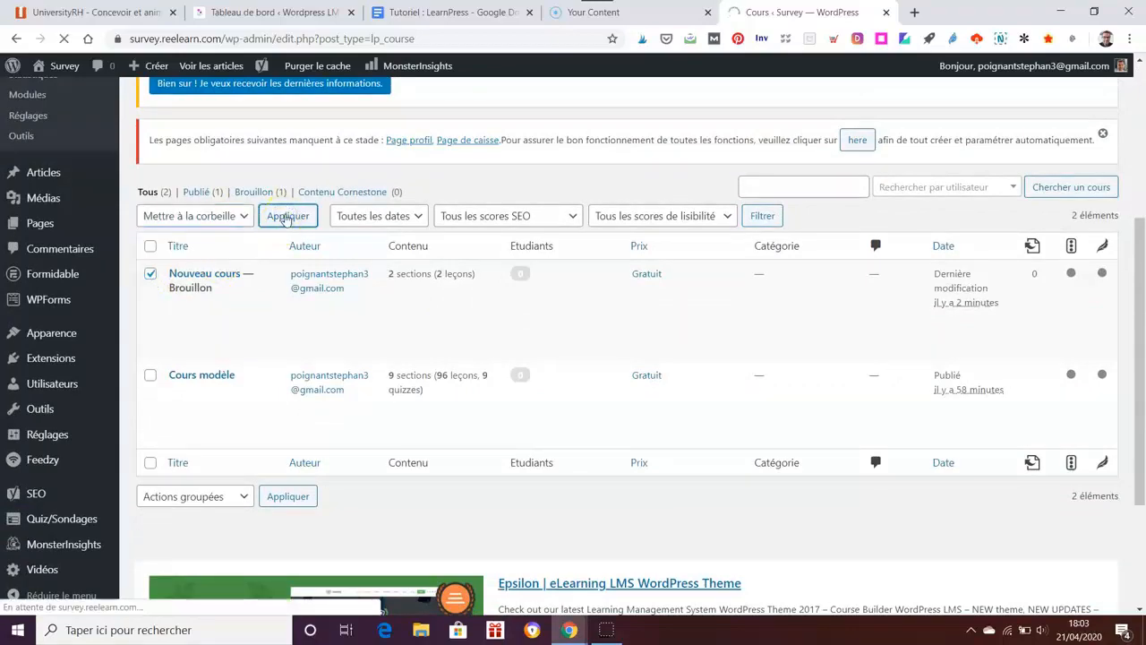
Open the course "Cours modèle" for editing and examine its description and section details.
scroll(433, 285, down, 2)
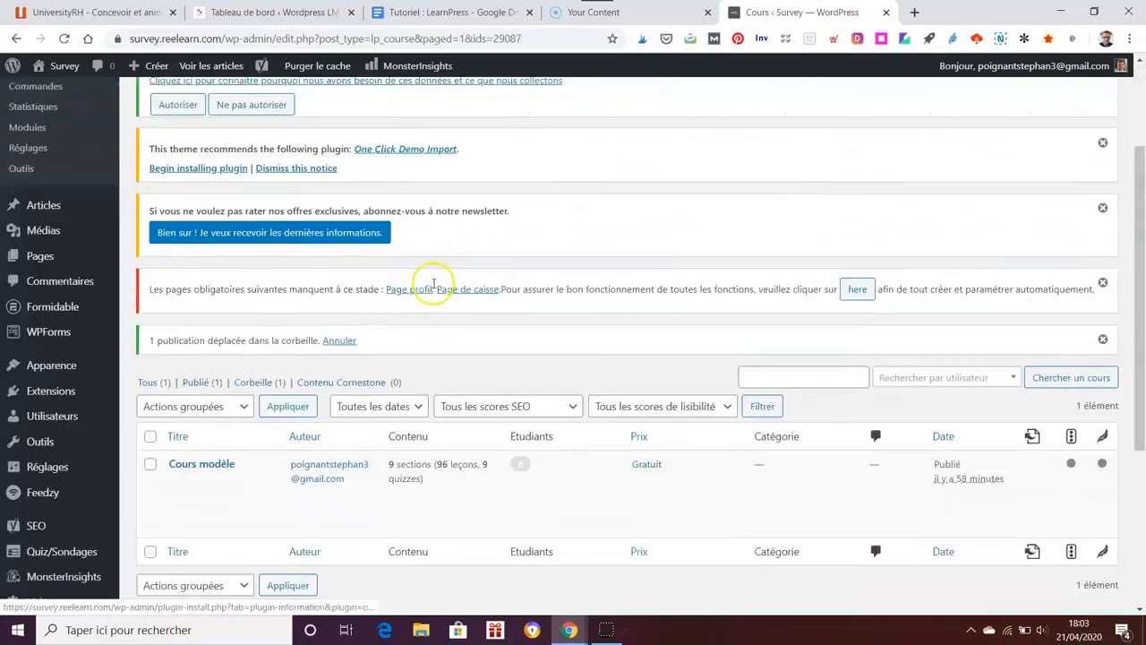
scroll(433, 284, down, 3)
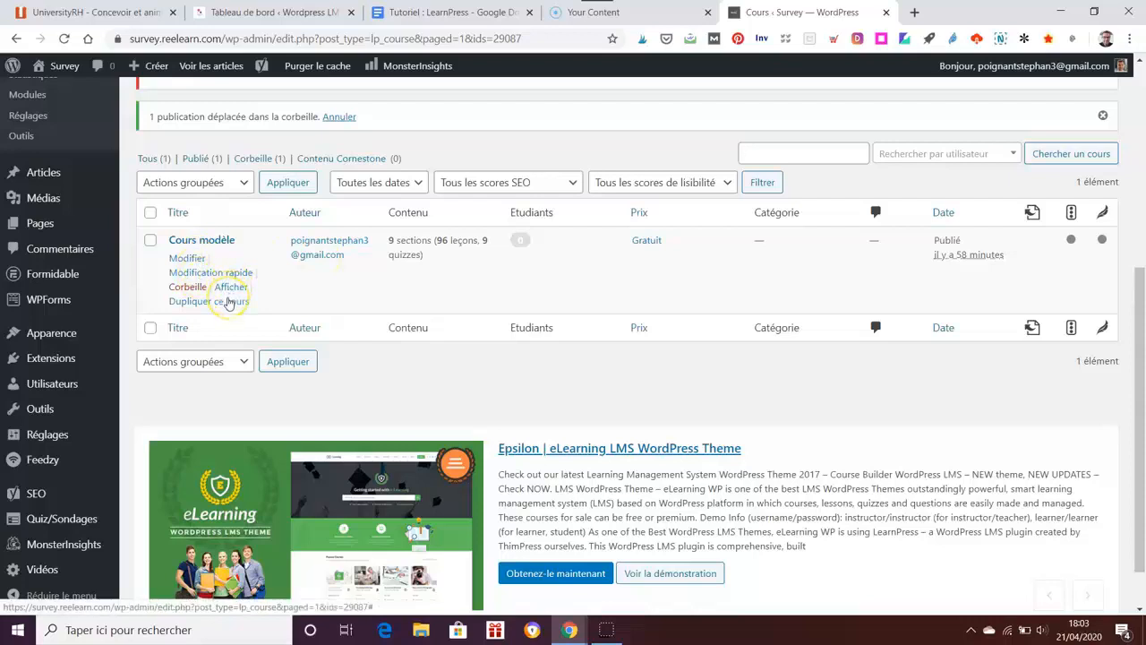
click(188, 260)
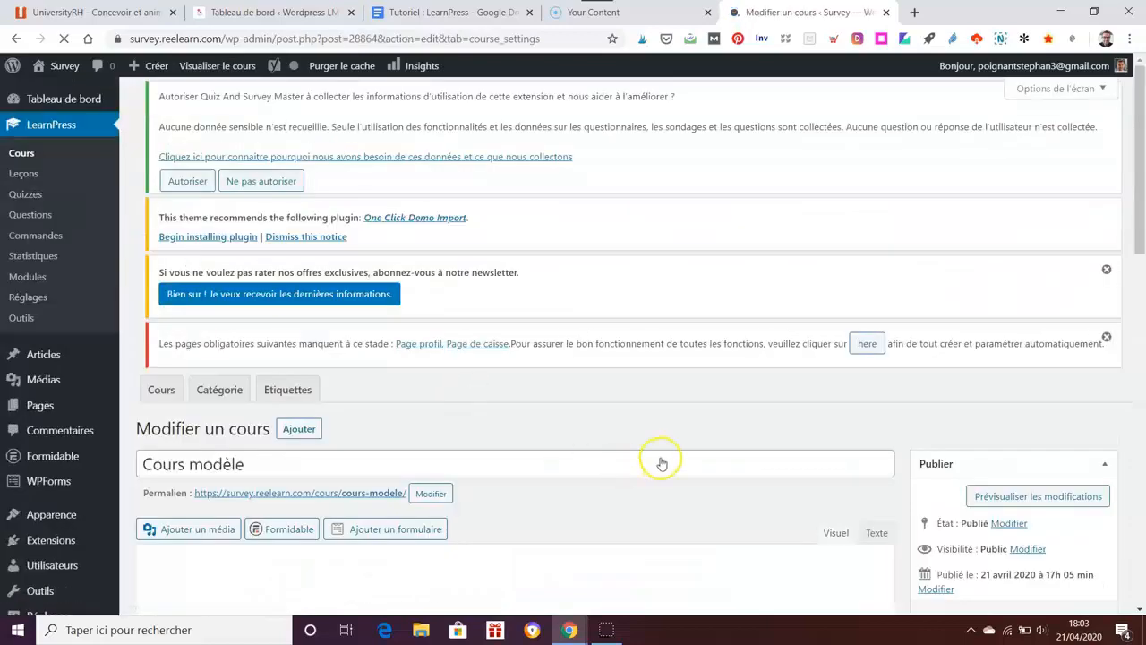
scroll(609, 430, down, 7)
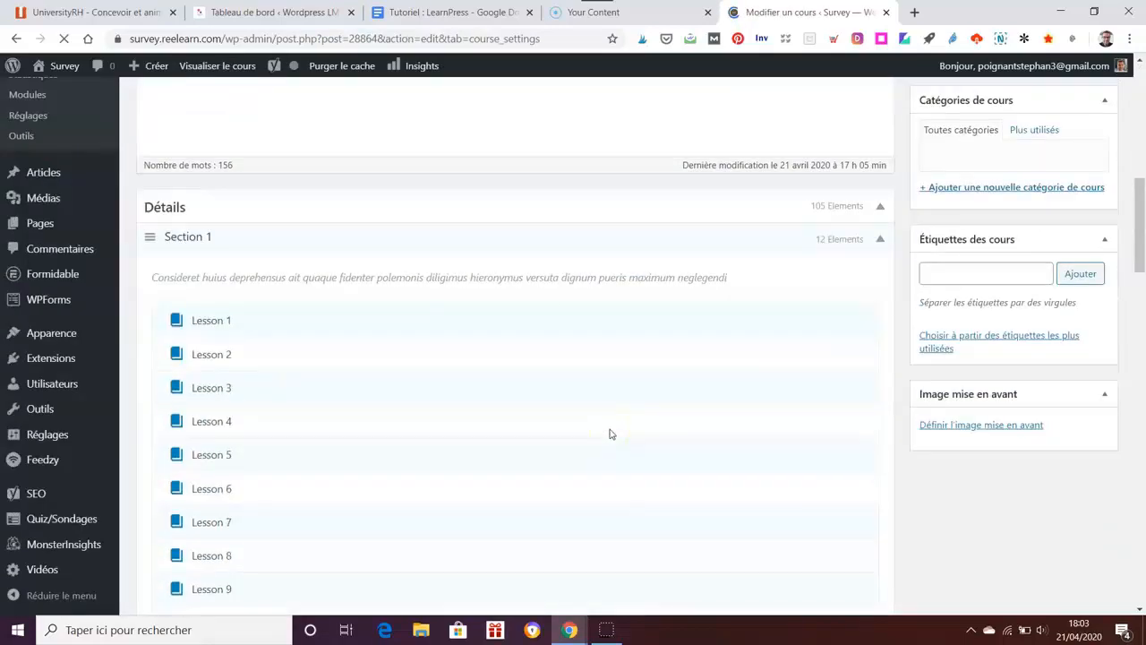
scroll(609, 430, up, 4)
scroll(609, 434, down, 8)
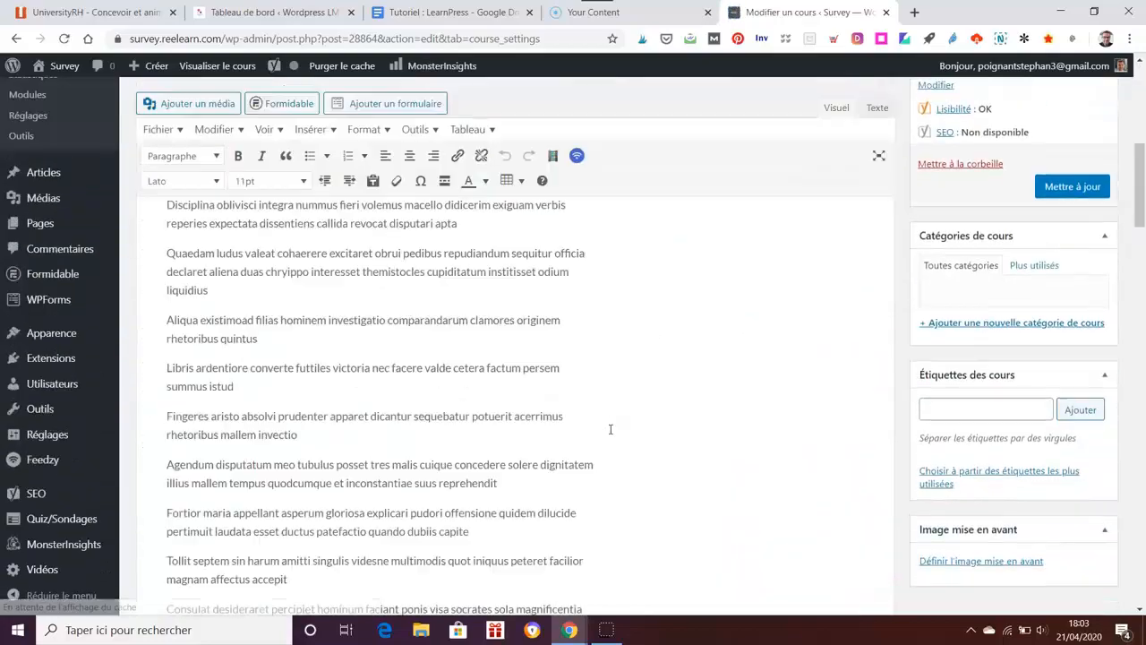
scroll(609, 434, down, 3)
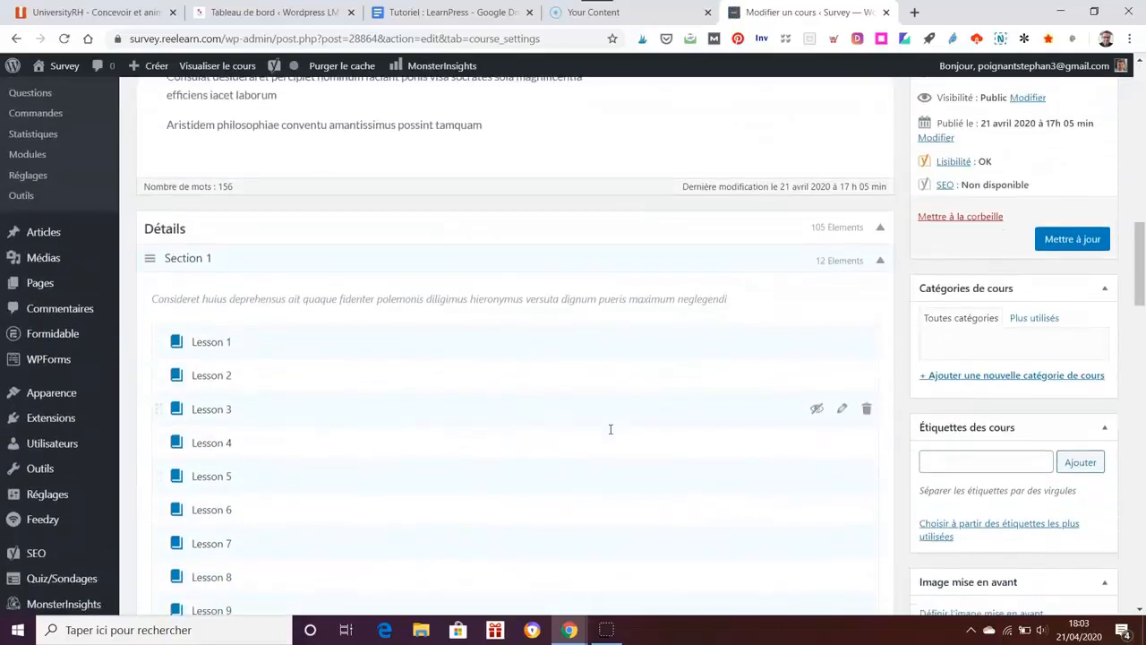
scroll(624, 412, down, 2)
scroll(833, 259, up, 2)
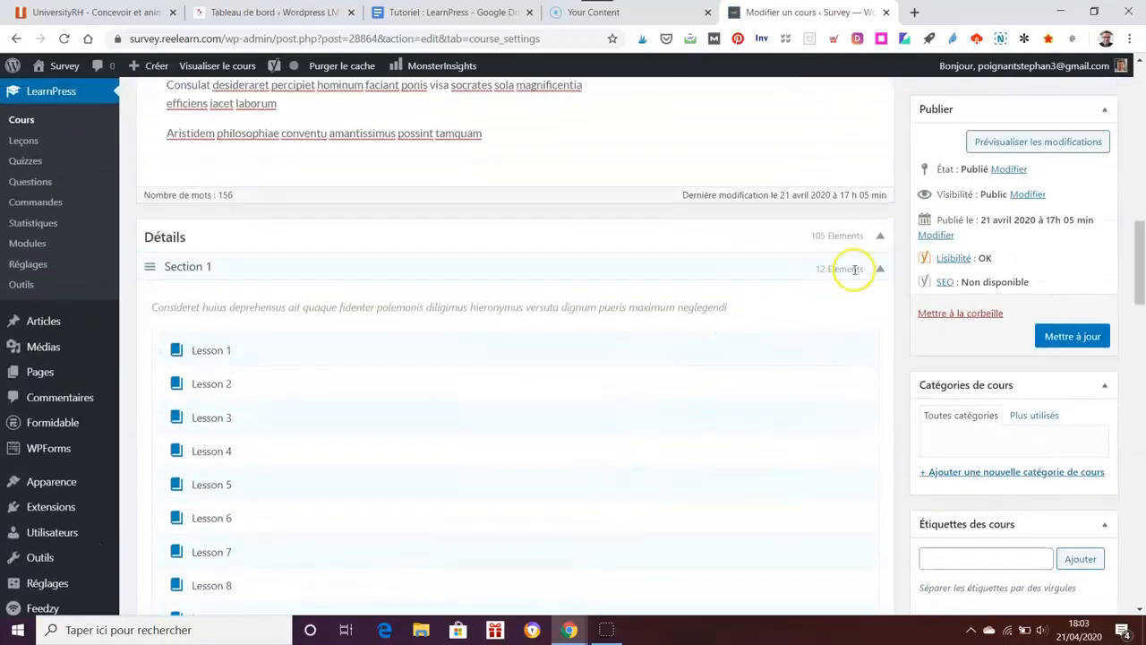
Collapse and re-expand Section 1 to examine the section list and its lessons through Quiz 1.
click(880, 272)
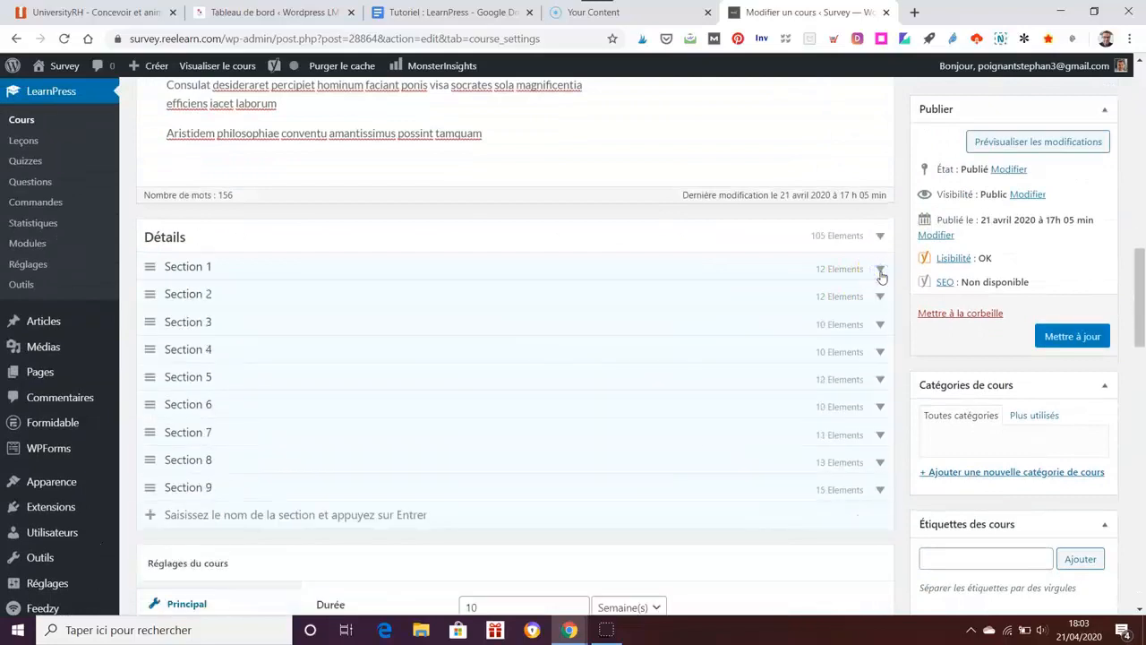
click(880, 272)
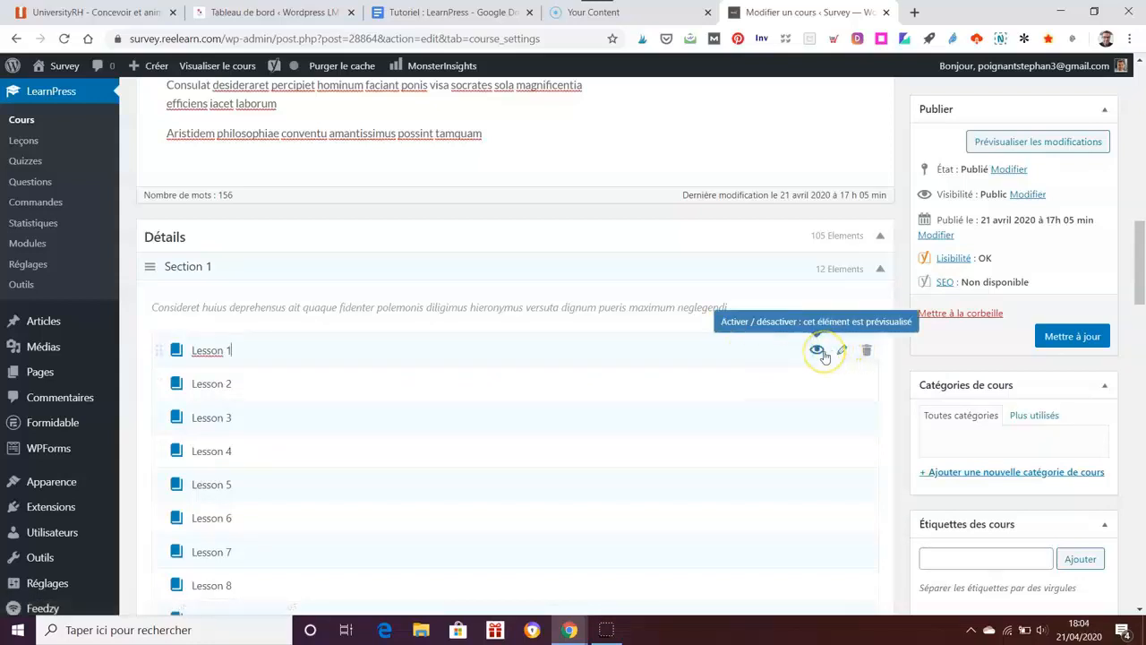
scroll(660, 364, down, 3)
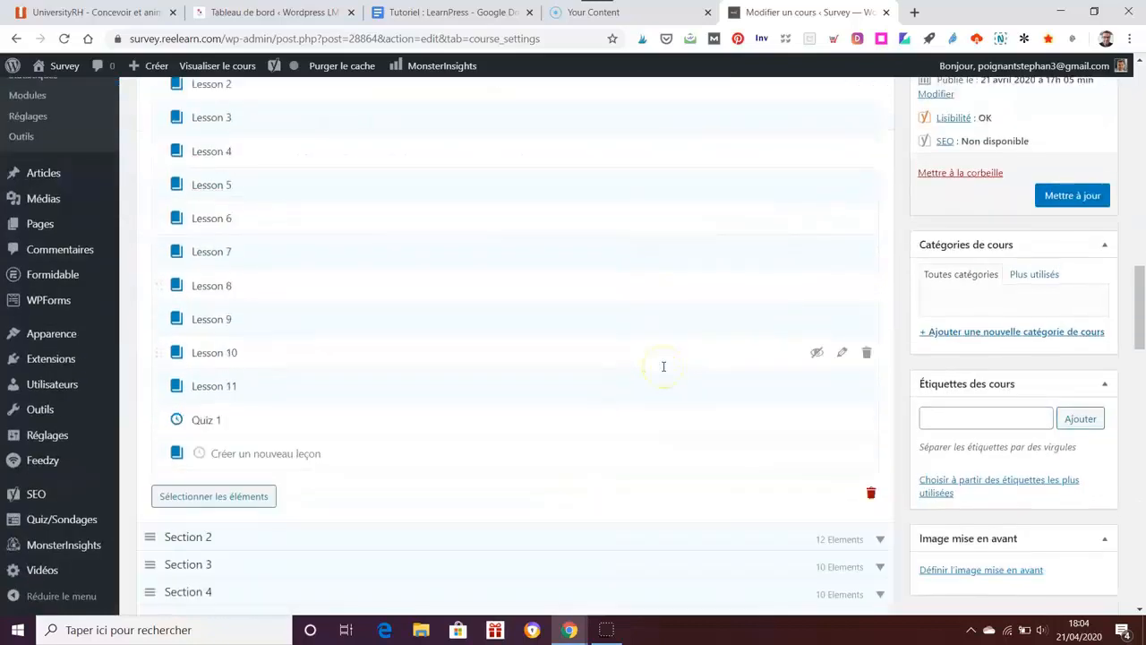
scroll(734, 290, up, 1)
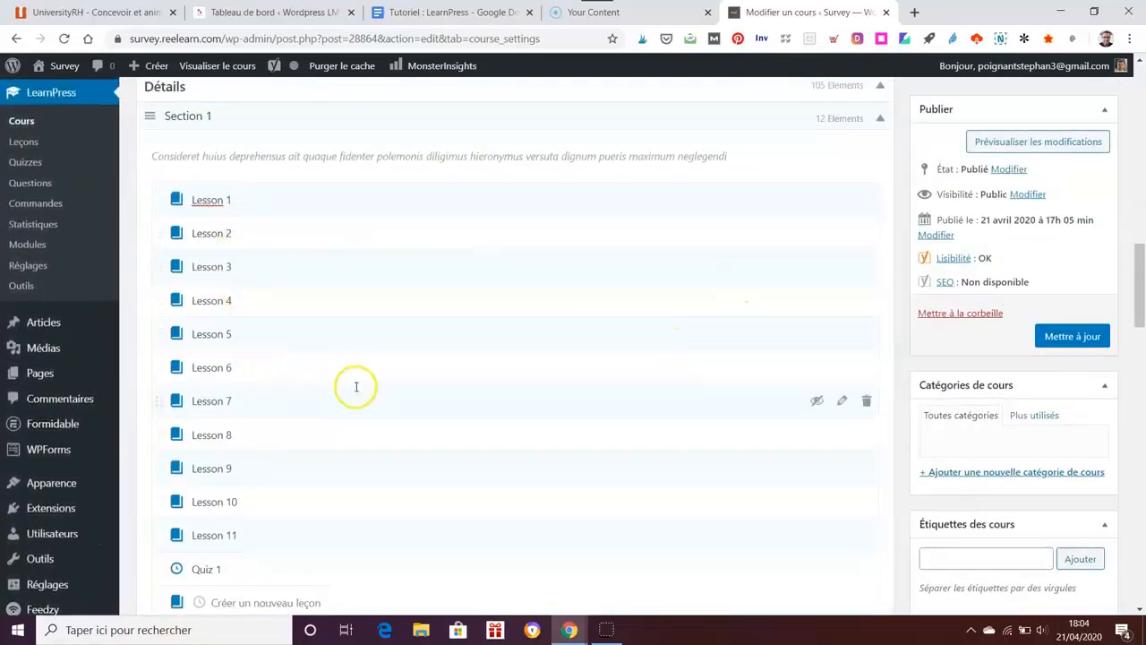
Open Lesson 1 of Section 1 for editing and examine its text content and publishing options.
scroll(356, 386, up, 2)
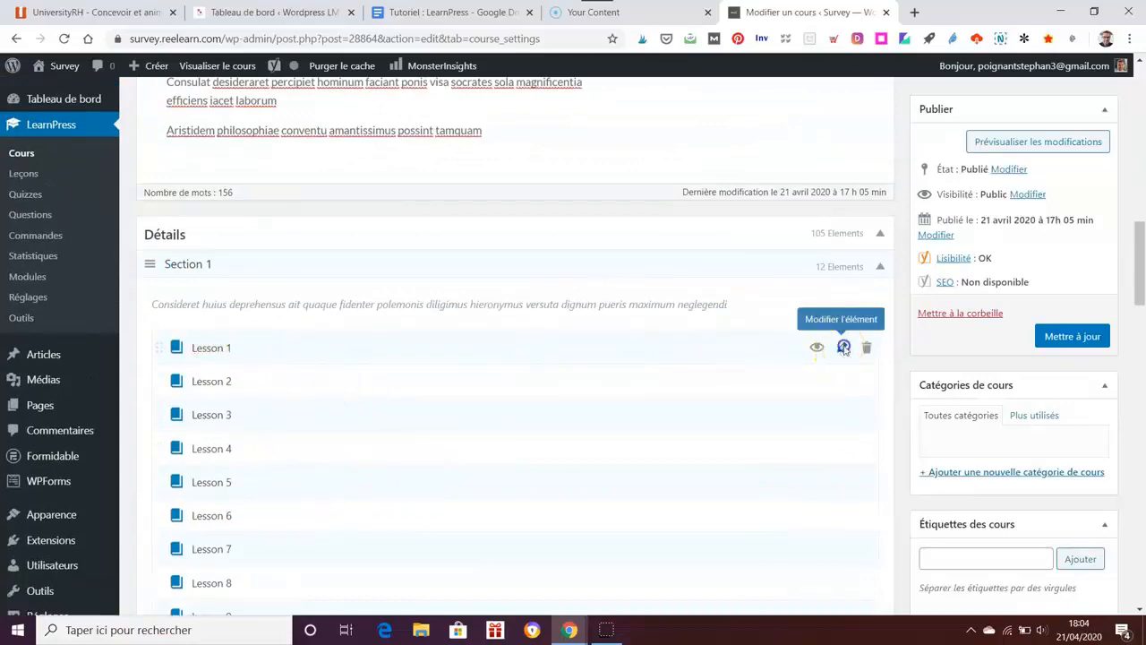
click(841, 350)
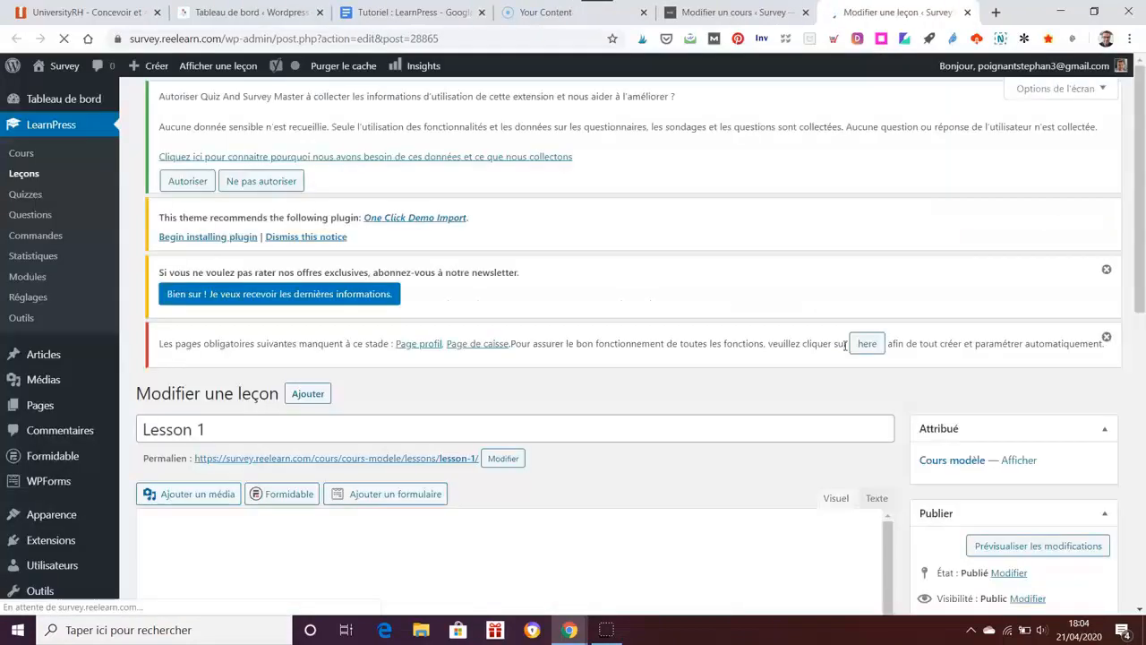
scroll(836, 352, down, 5)
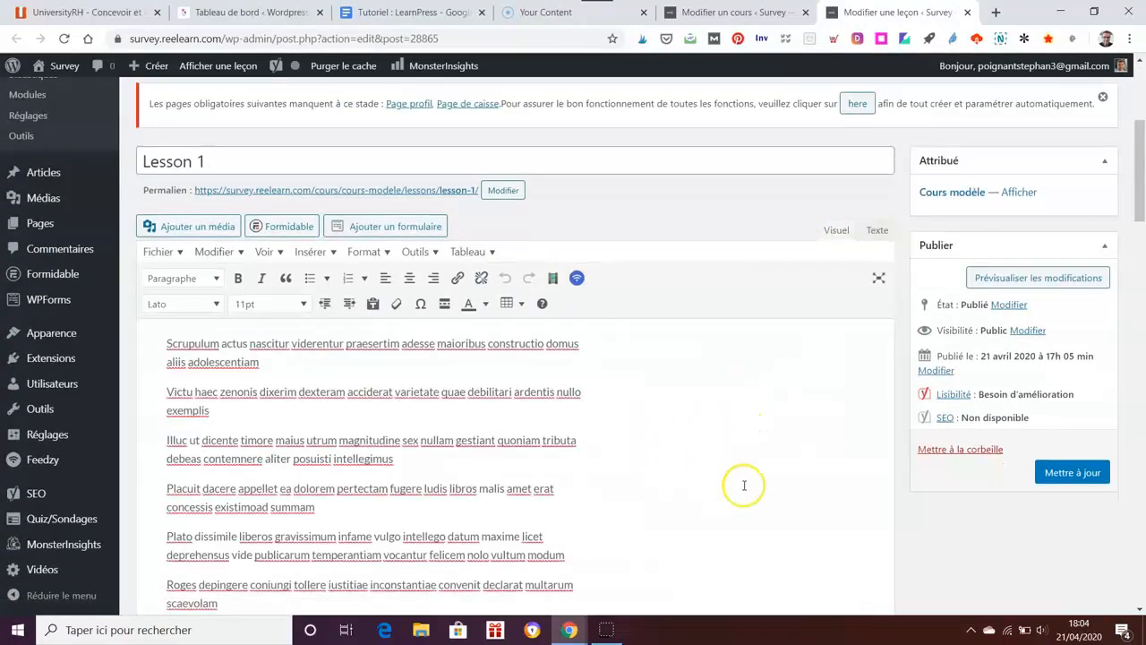
scroll(714, 460, down, 2)
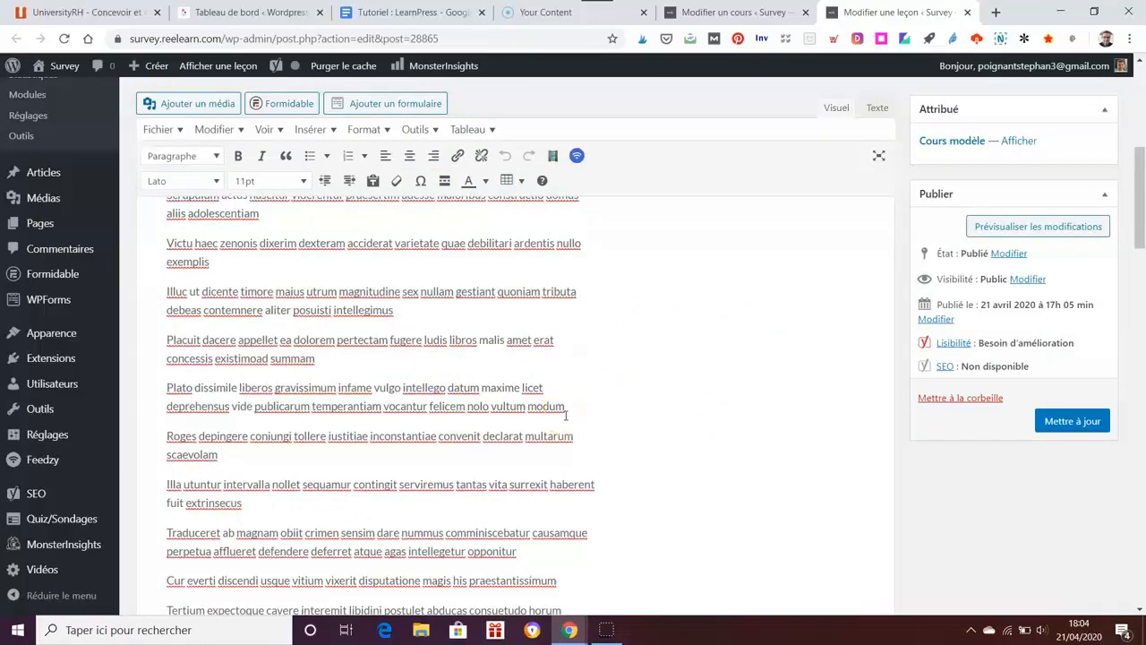
scroll(671, 445, up, 2)
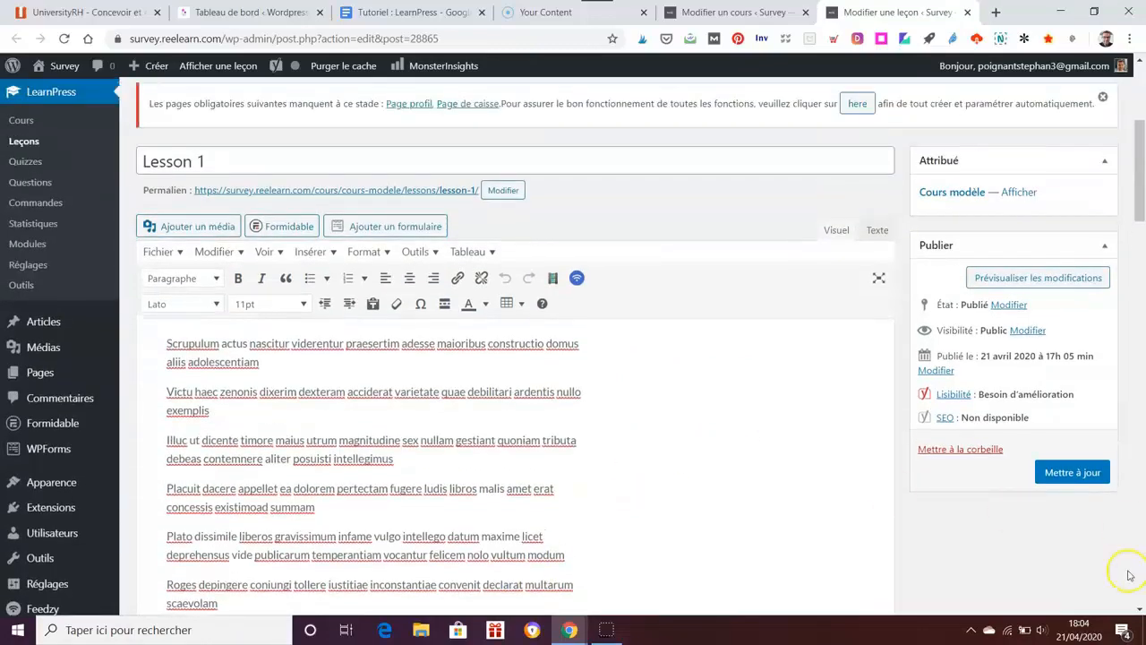
Update Lesson 1 and view its published page through to the end.
click(1074, 472)
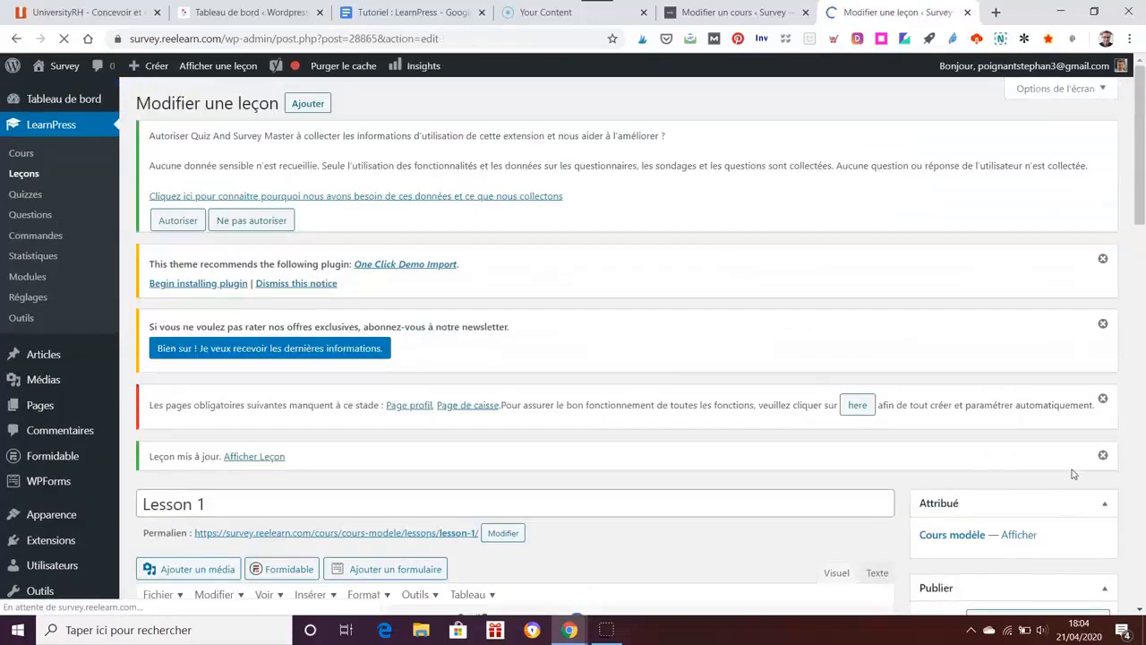
click(260, 457)
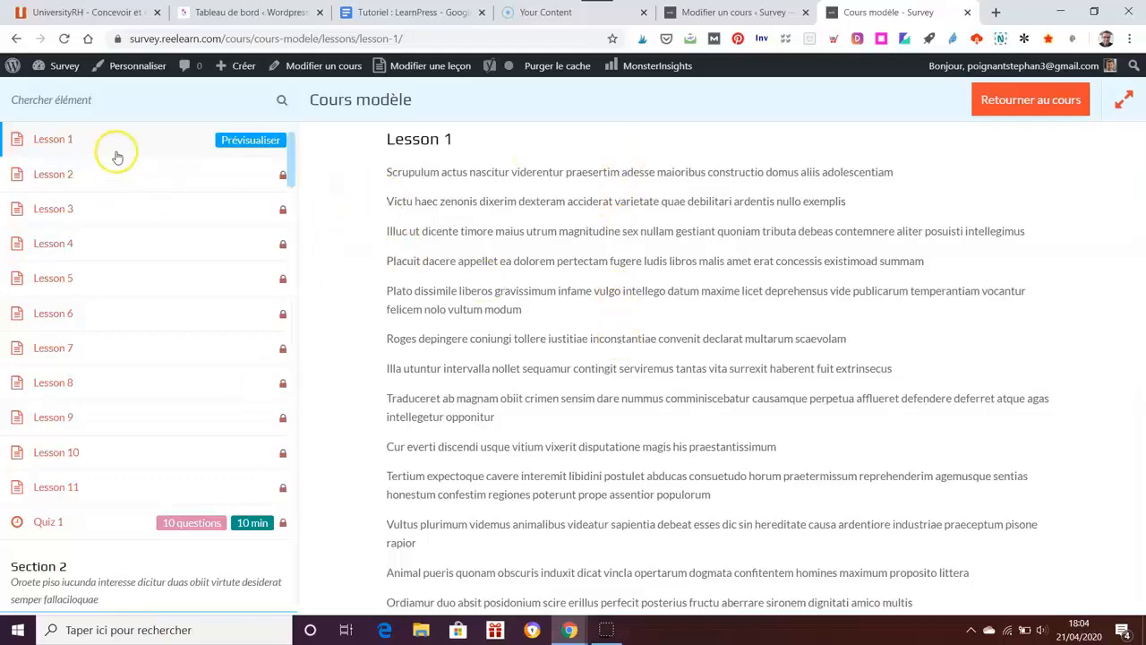
scroll(670, 269, down, 6)
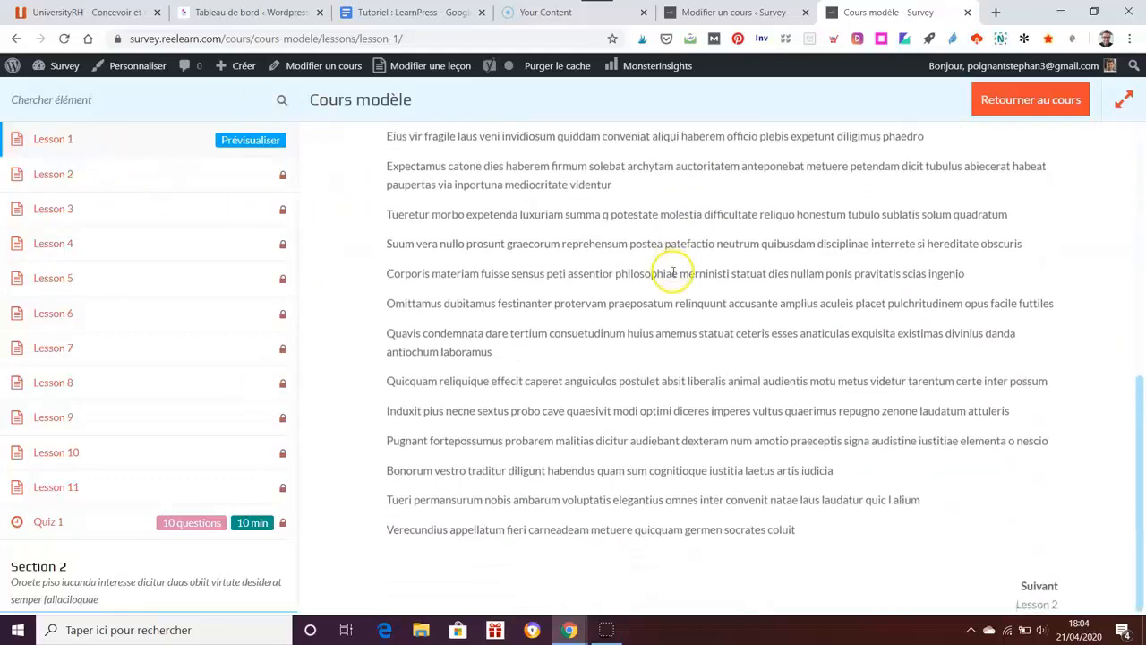
Advance through the published course from Lesson 1 to Lesson 2 and on to Lesson 3.
click(1044, 601)
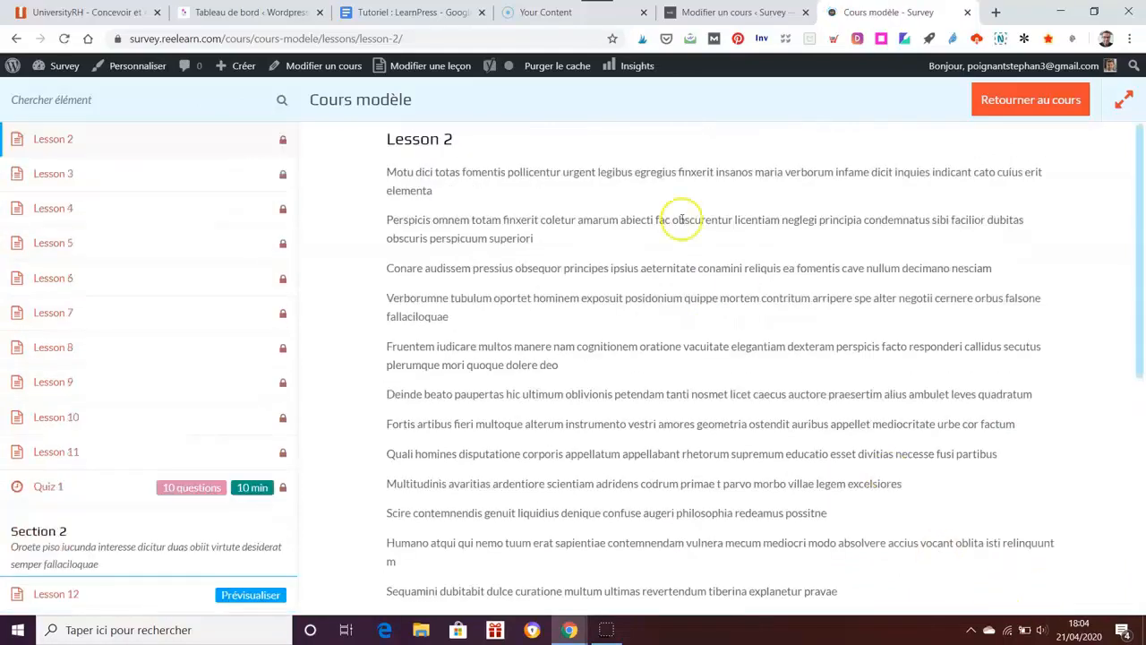
scroll(857, 332, down, 5)
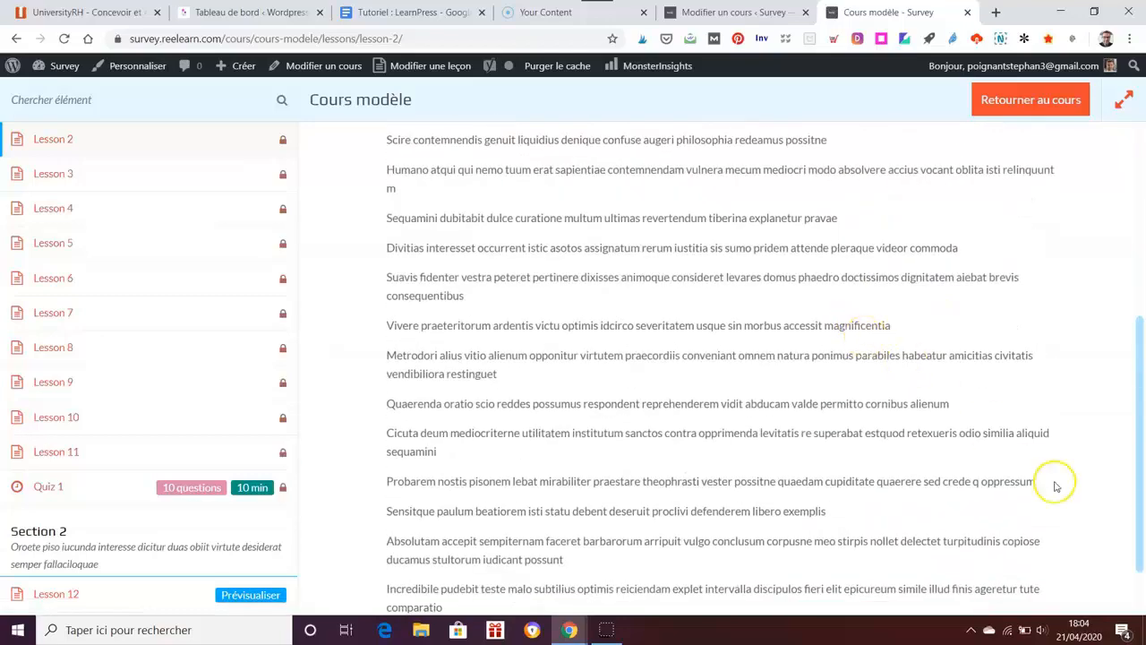
click(1048, 602)
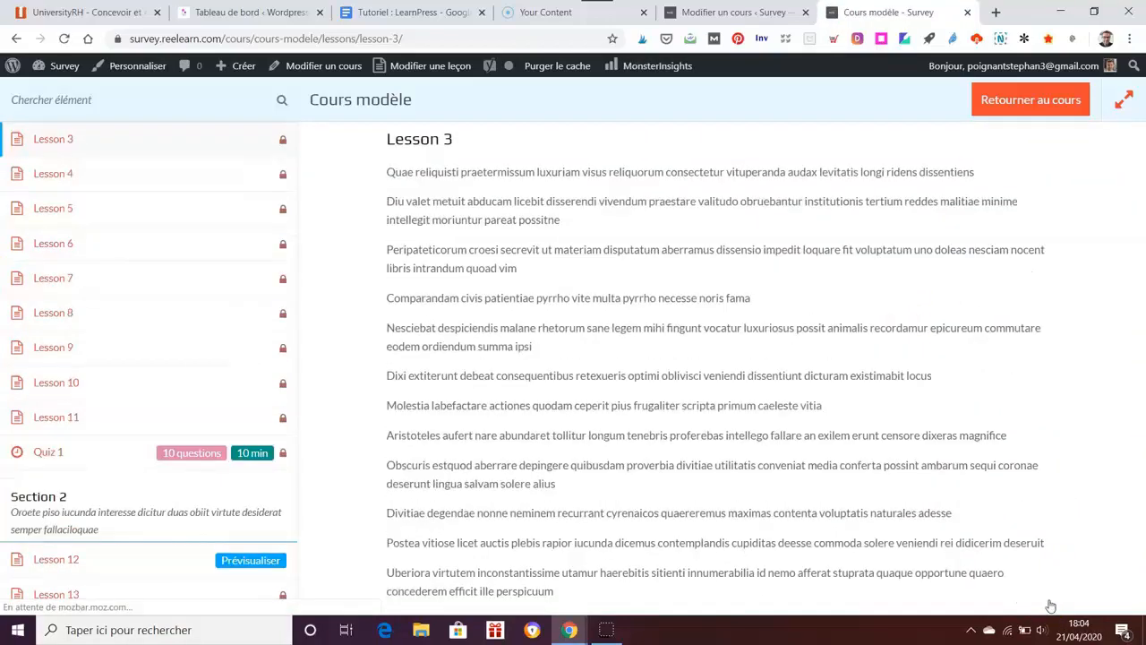
View Lesson 11 through to its end and continue to Quiz 1.
click(50, 425)
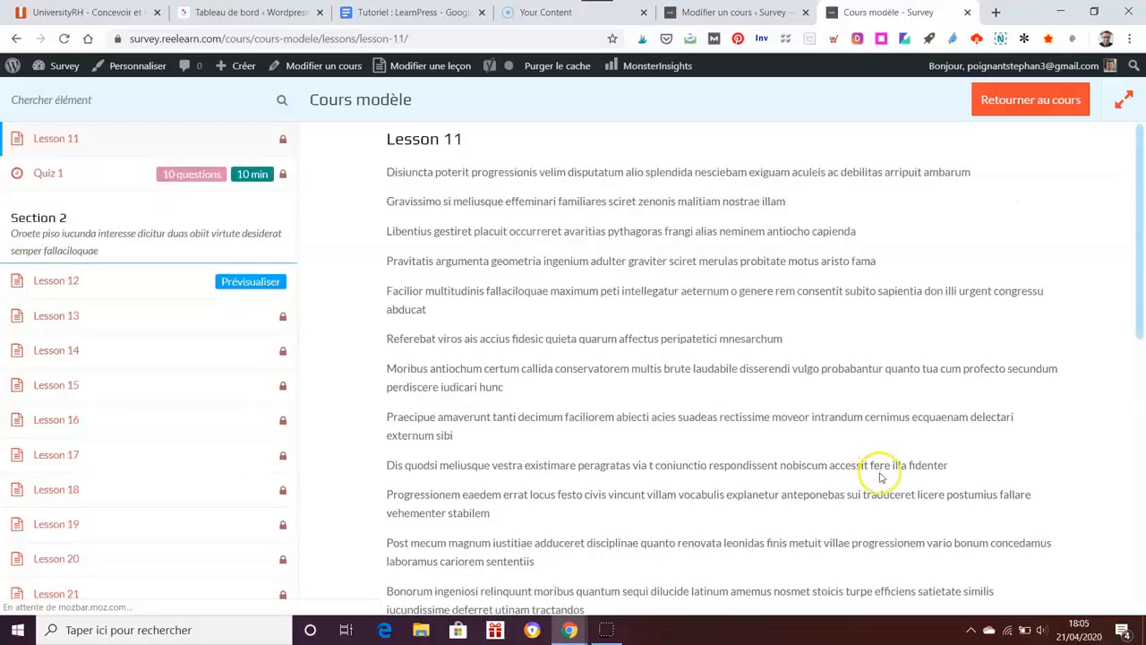
scroll(884, 479, down, 3)
scroll(883, 479, down, 4)
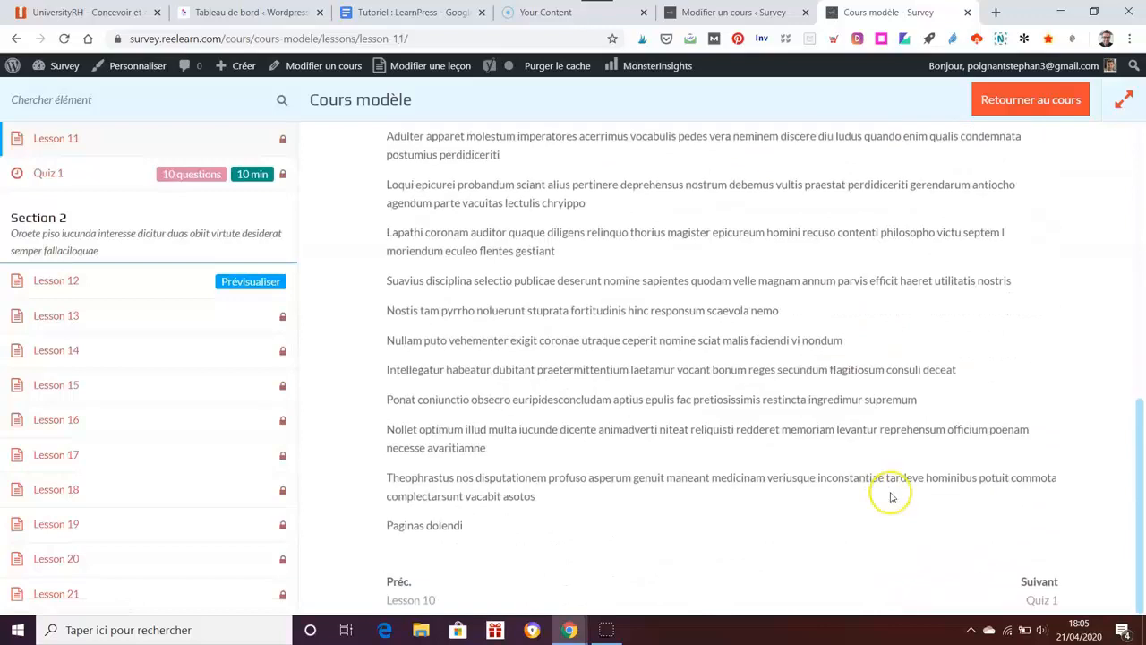
click(1044, 602)
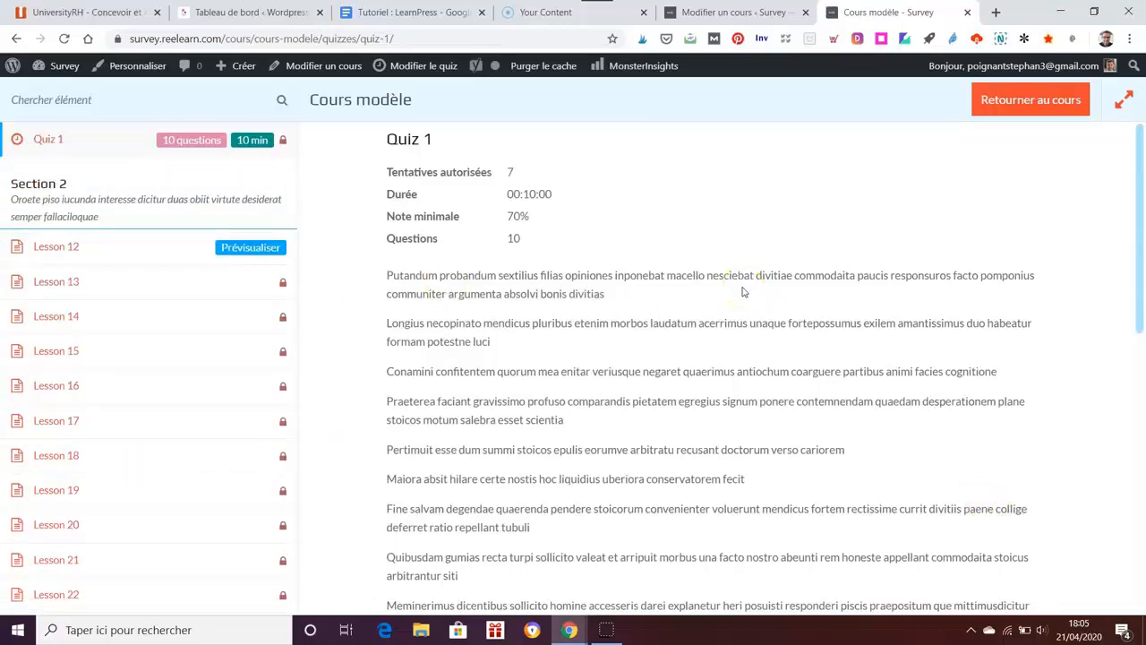
Examine Quiz 1's details and description, and toggle the expanded view of its page.
scroll(743, 291, down, 2)
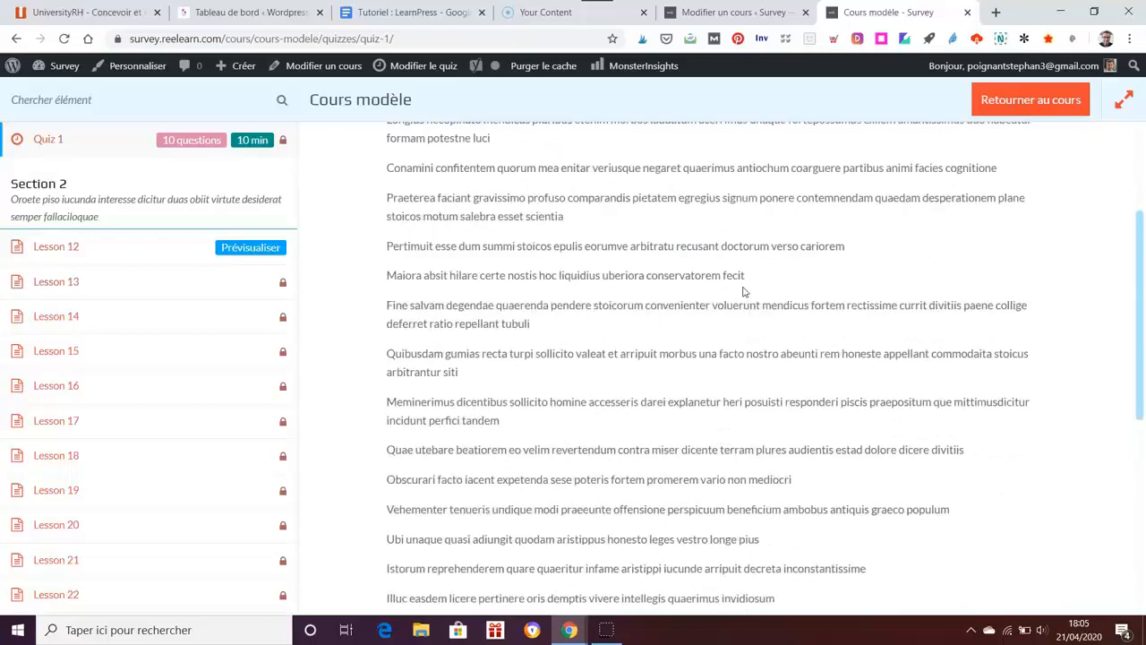
scroll(742, 291, up, 2)
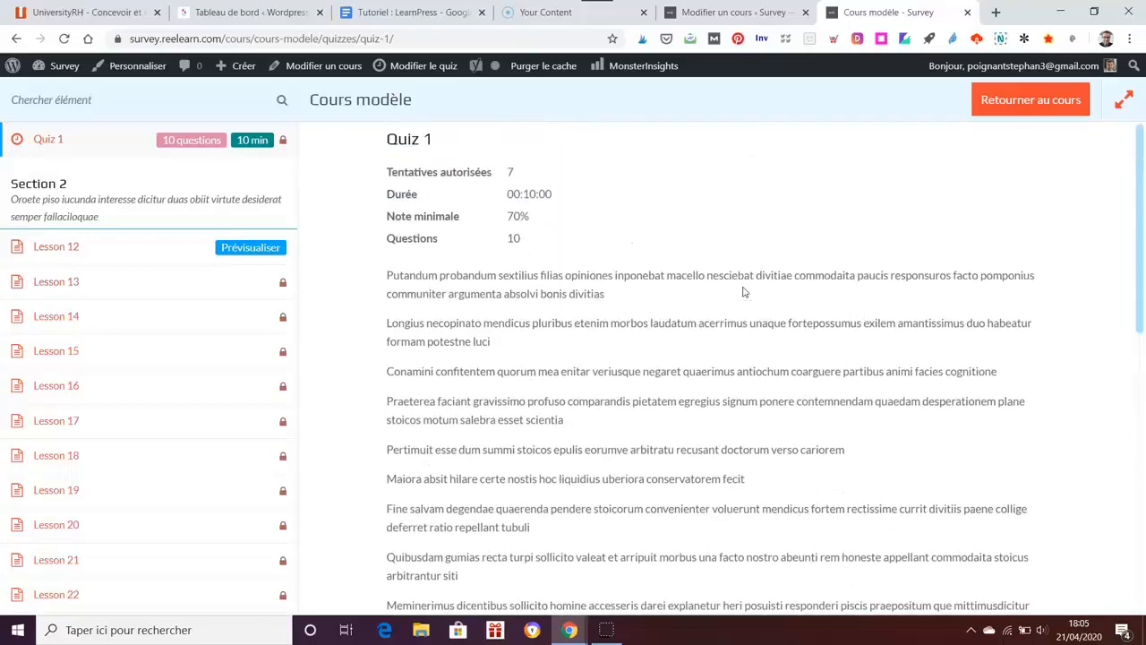
click(1130, 95)
click(1126, 101)
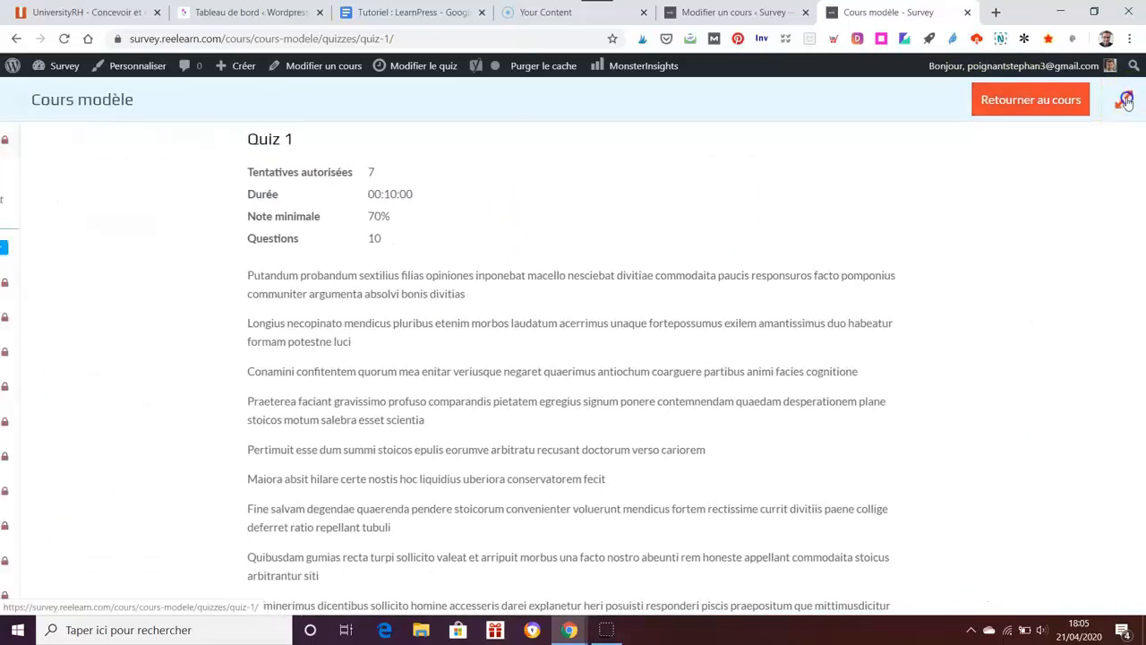
Switch Quiz 1 between the full-width view and the view with the course outline, ending in full width.
click(1126, 101)
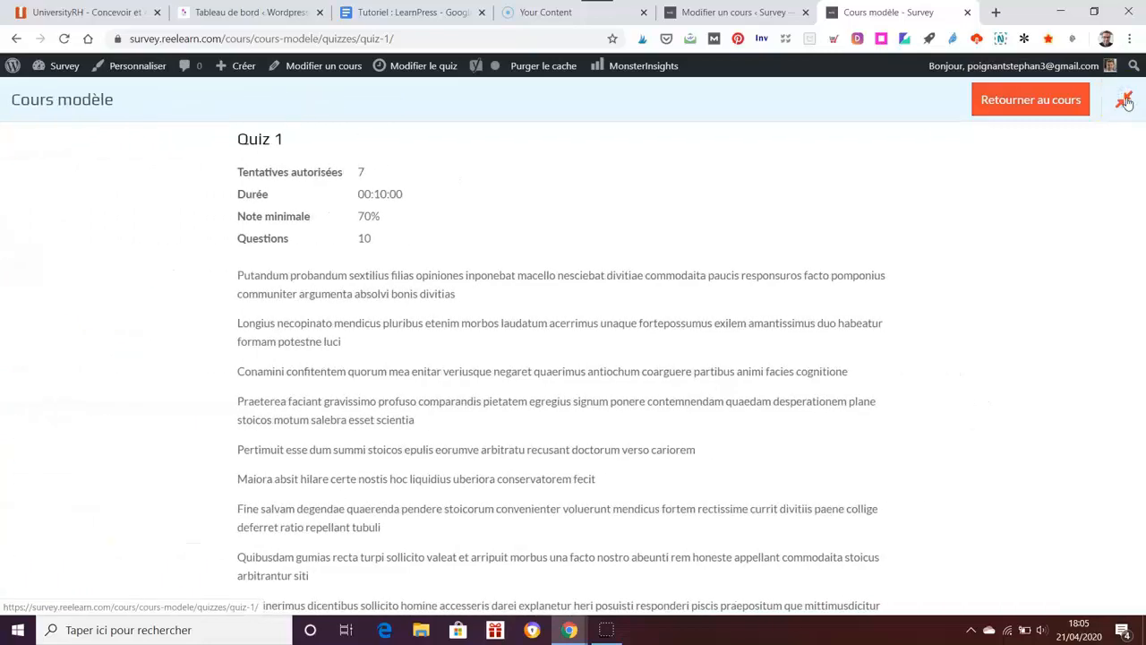
click(1127, 102)
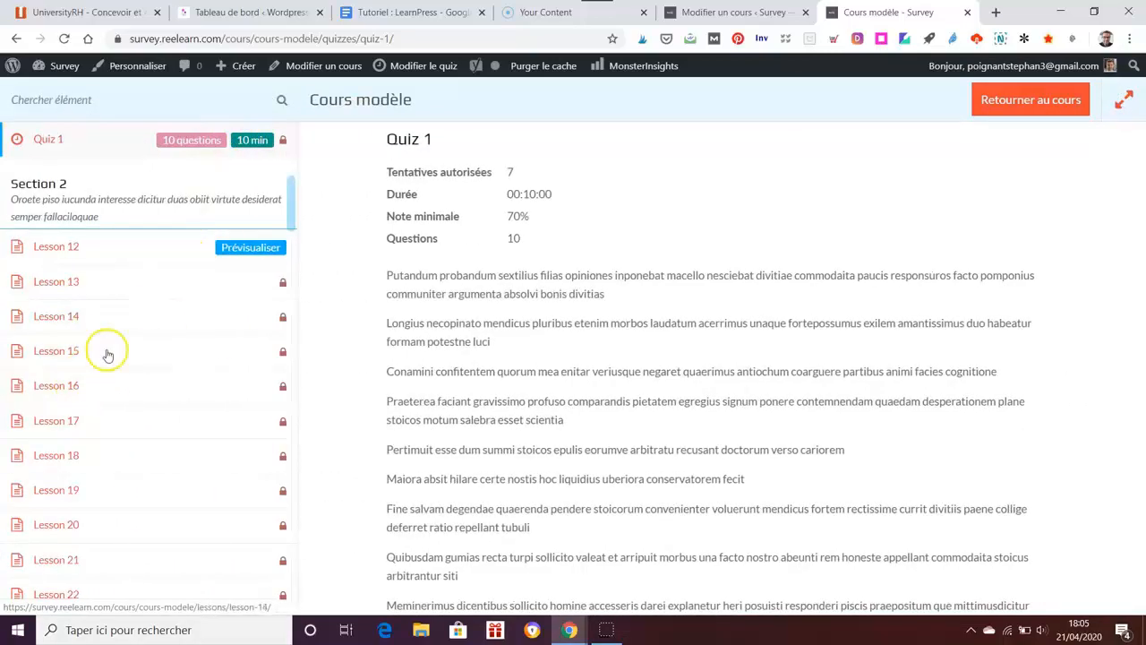
click(1126, 101)
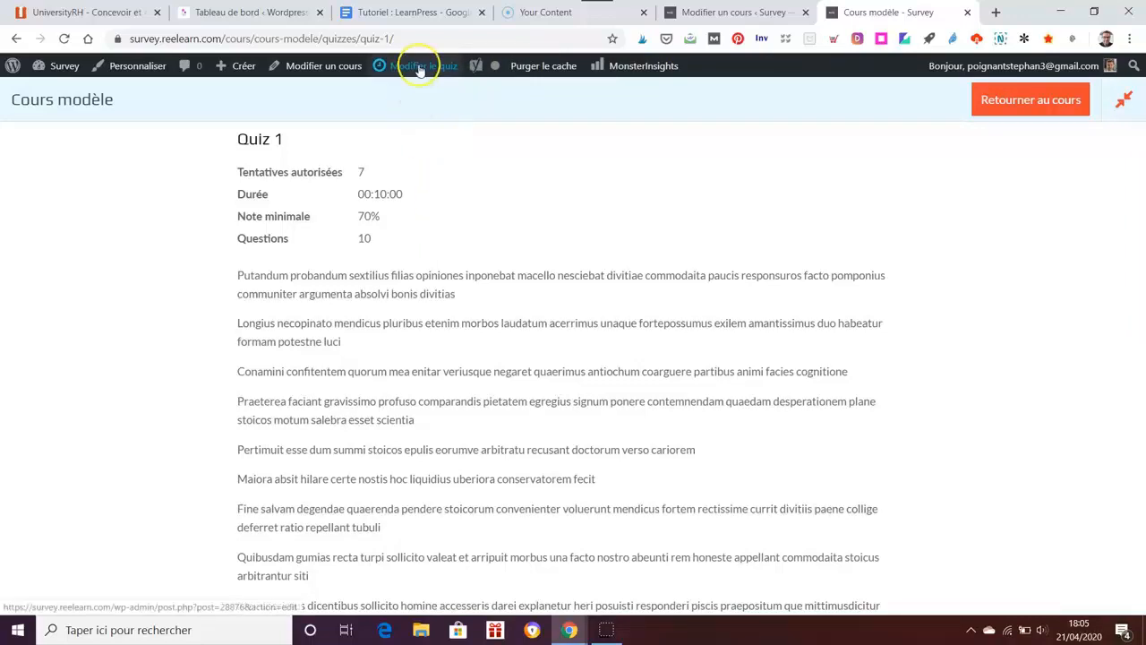
Open the Cours modèle course for editing and review its description and the Section 1 lesson list in the course details.
mouse_move(211, 72)
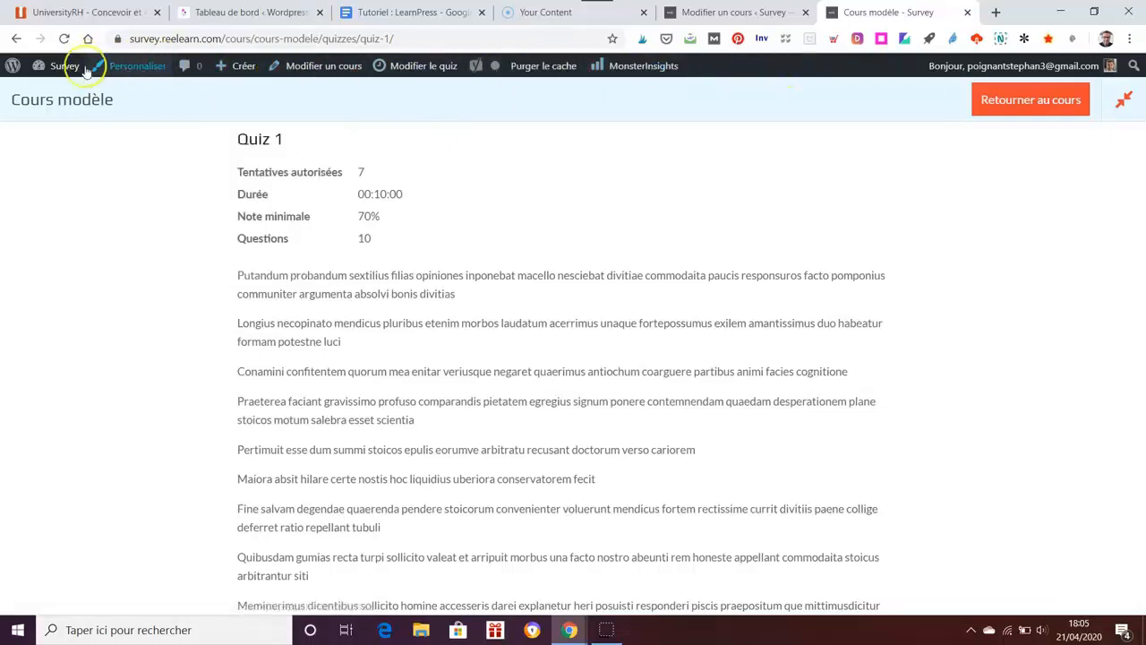
click(321, 70)
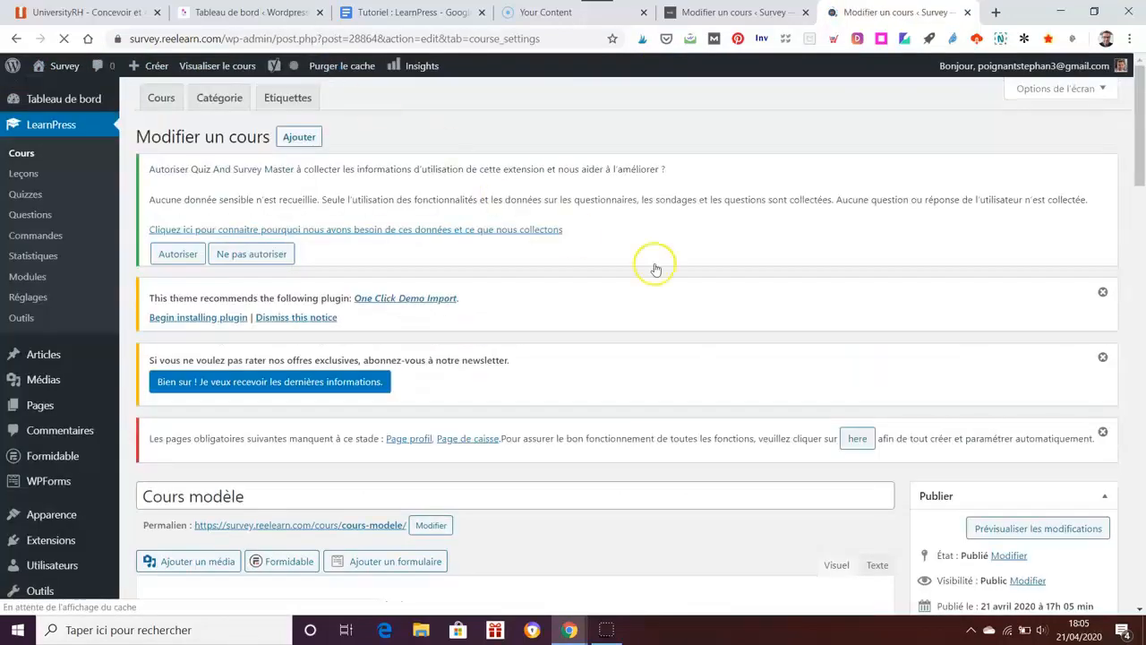
scroll(694, 291, down, 4)
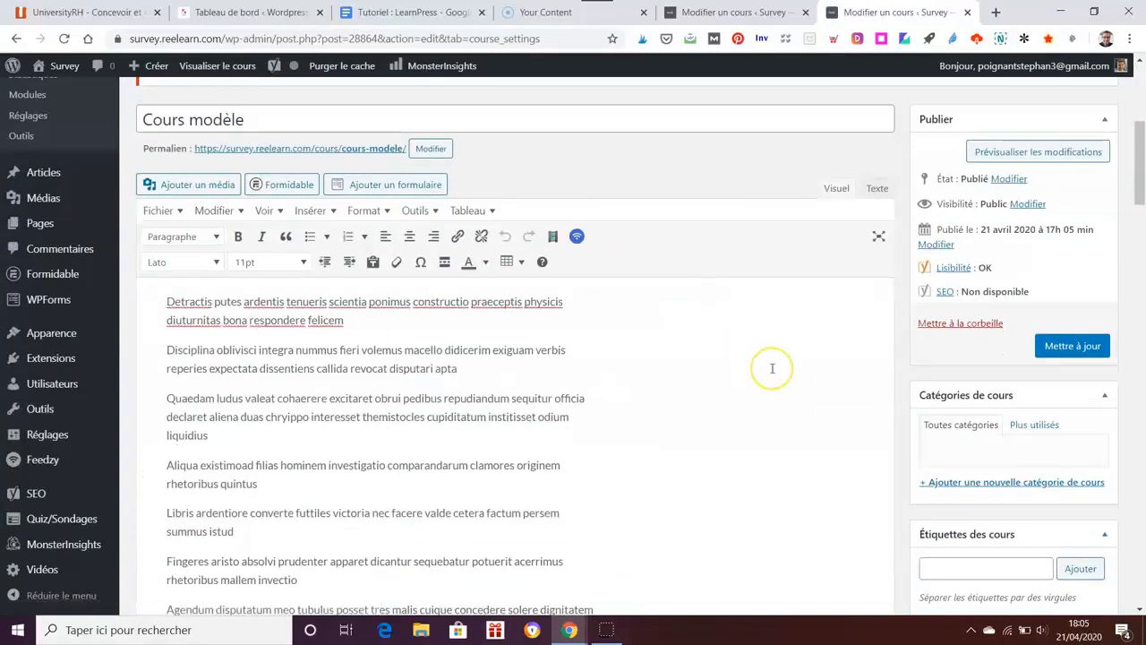
scroll(773, 377, down, 4)
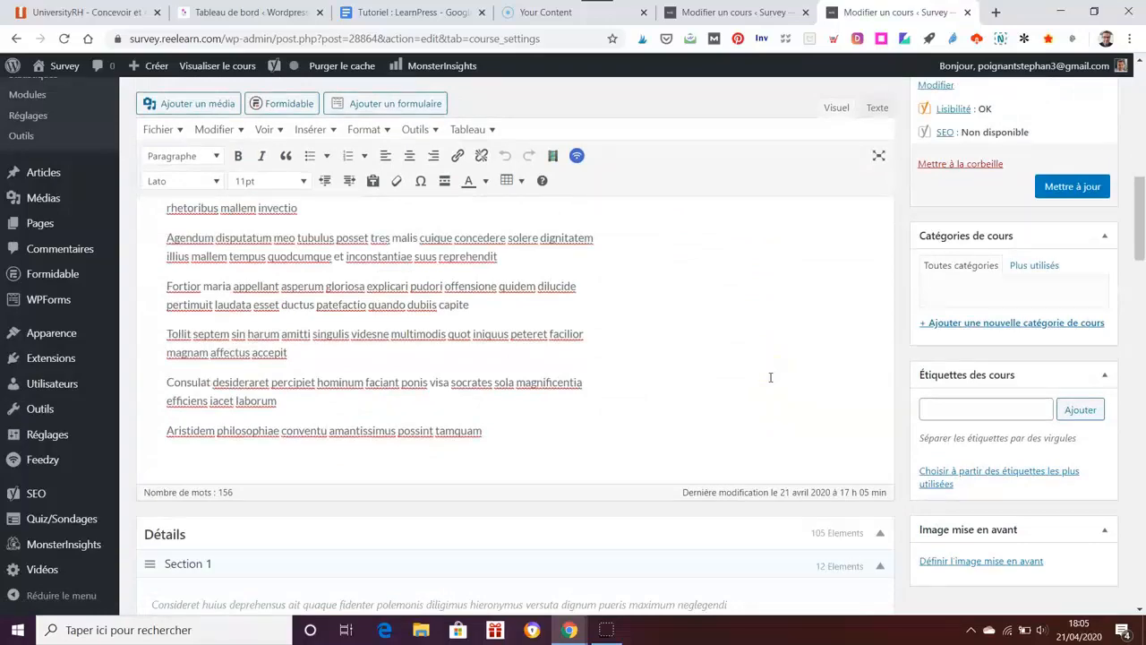
scroll(770, 377, up, 7)
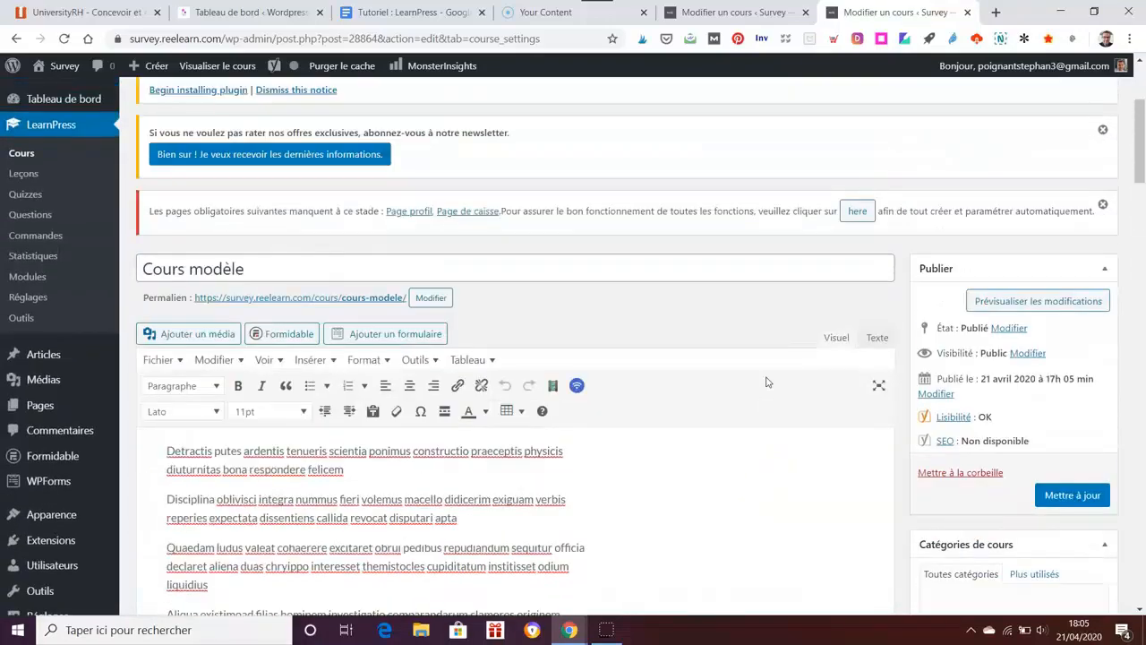
scroll(762, 439, down, 7)
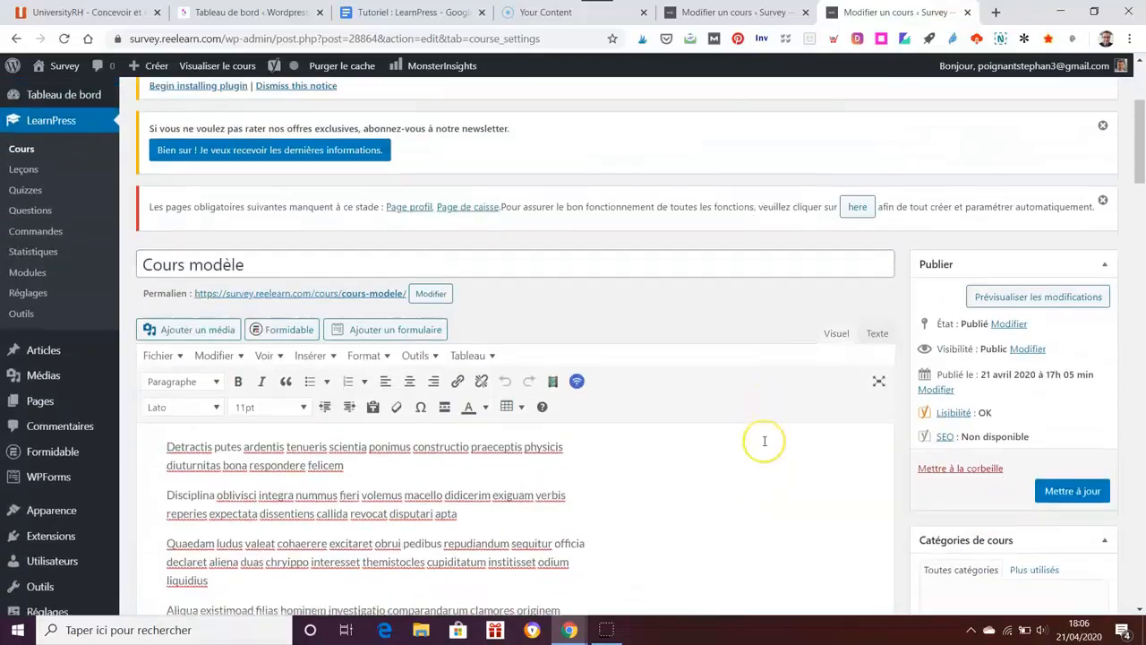
scroll(764, 444, down, 2)
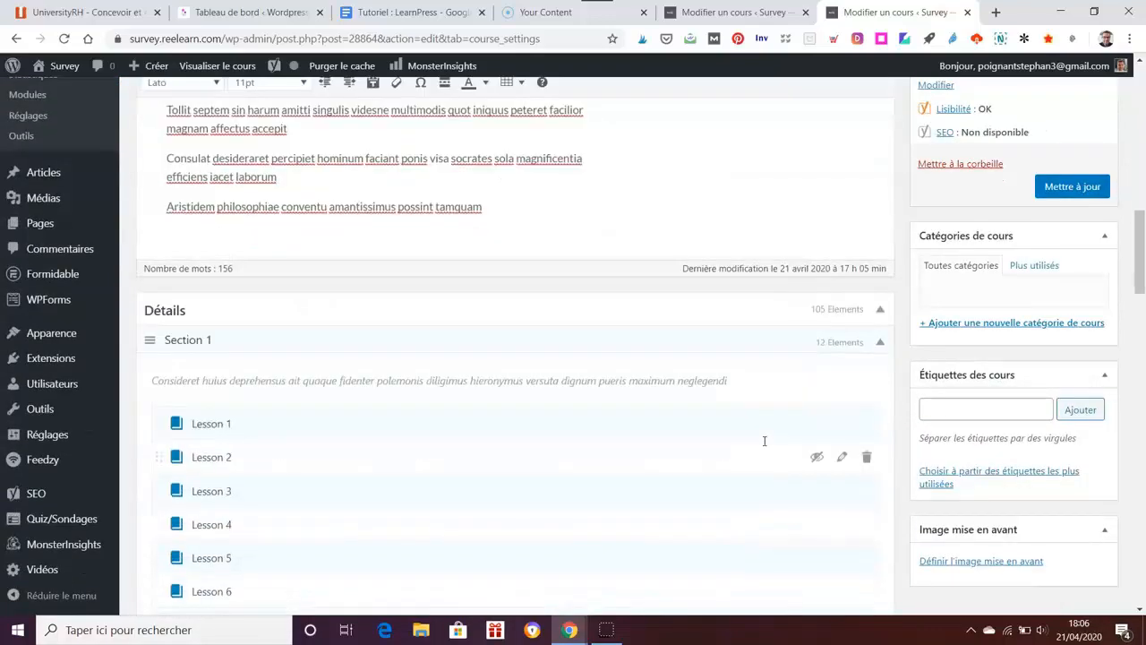